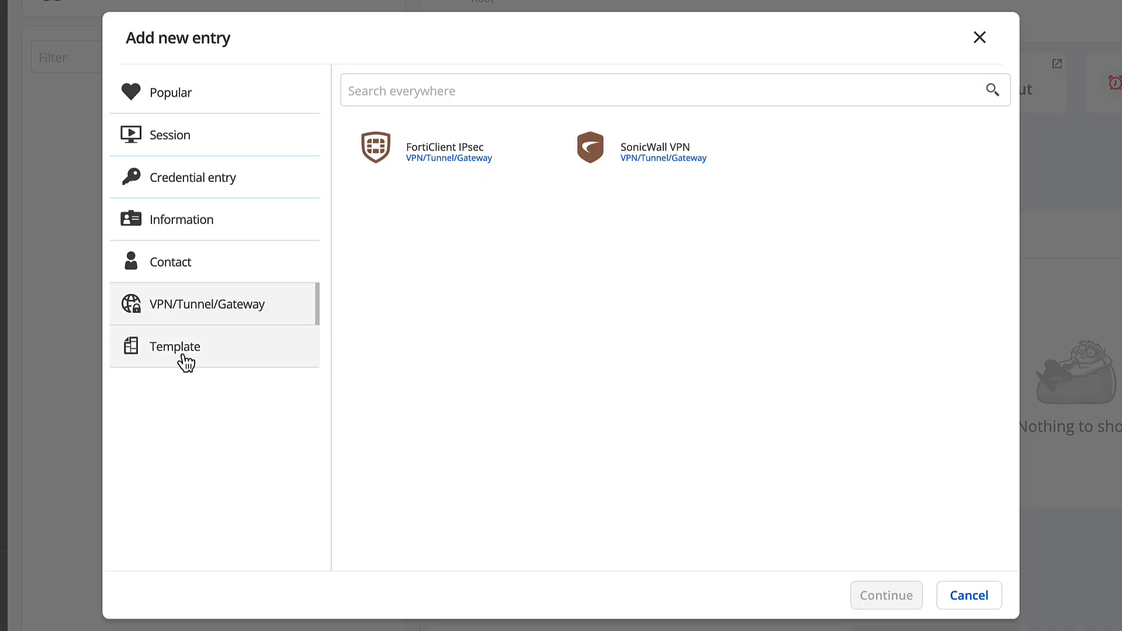
- Start a new Website session entry named 'Microsoft 365'
click(180, 360)
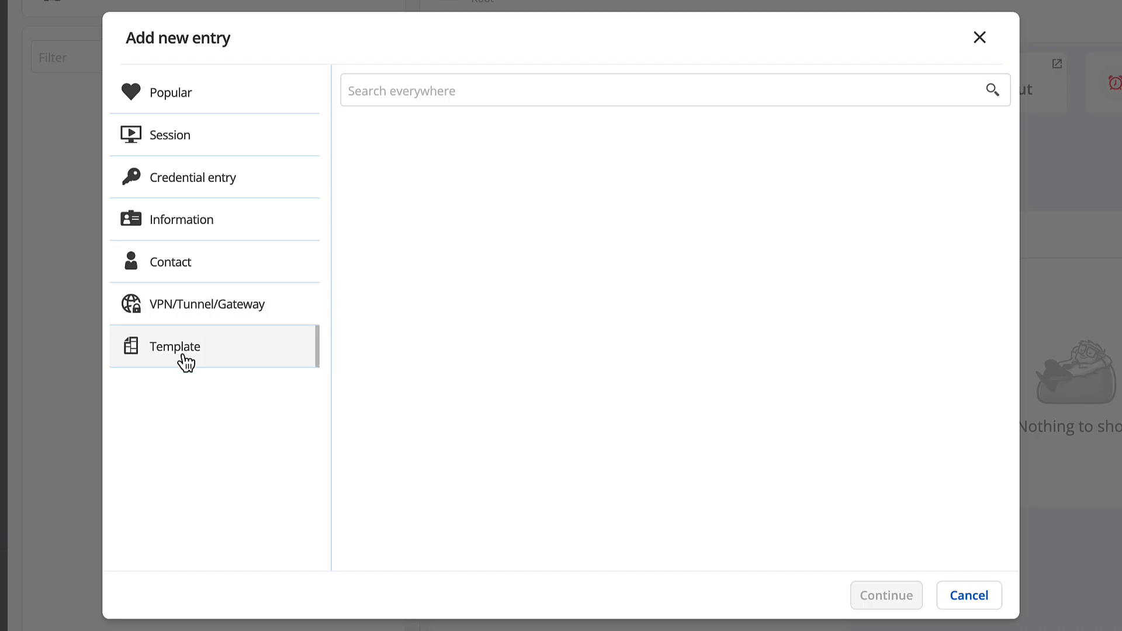
click(169, 139)
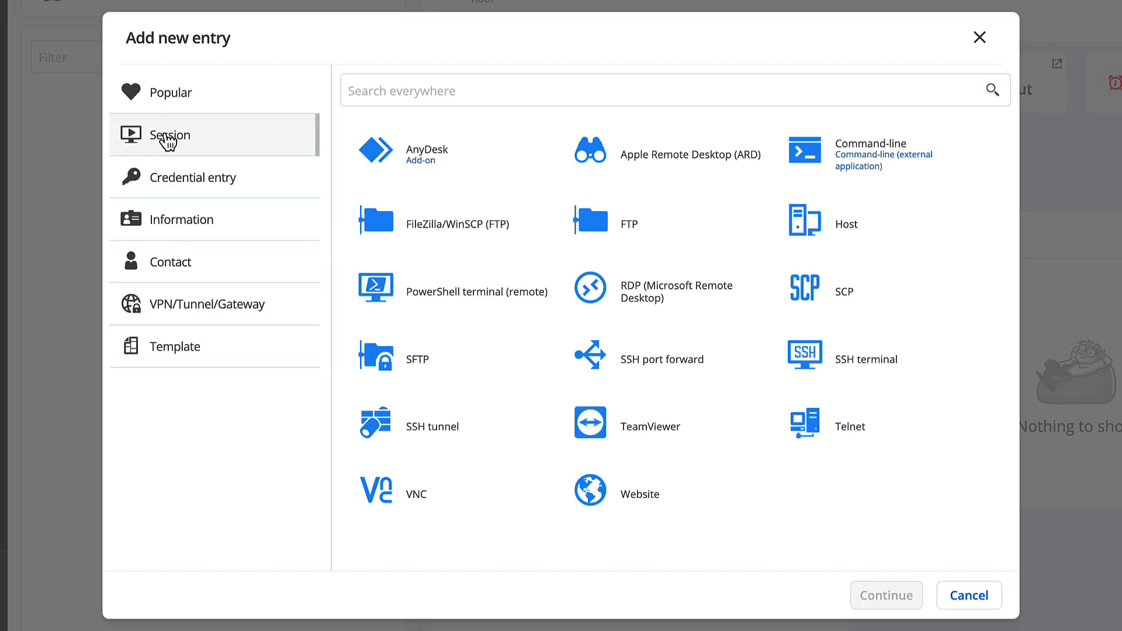
click(605, 497)
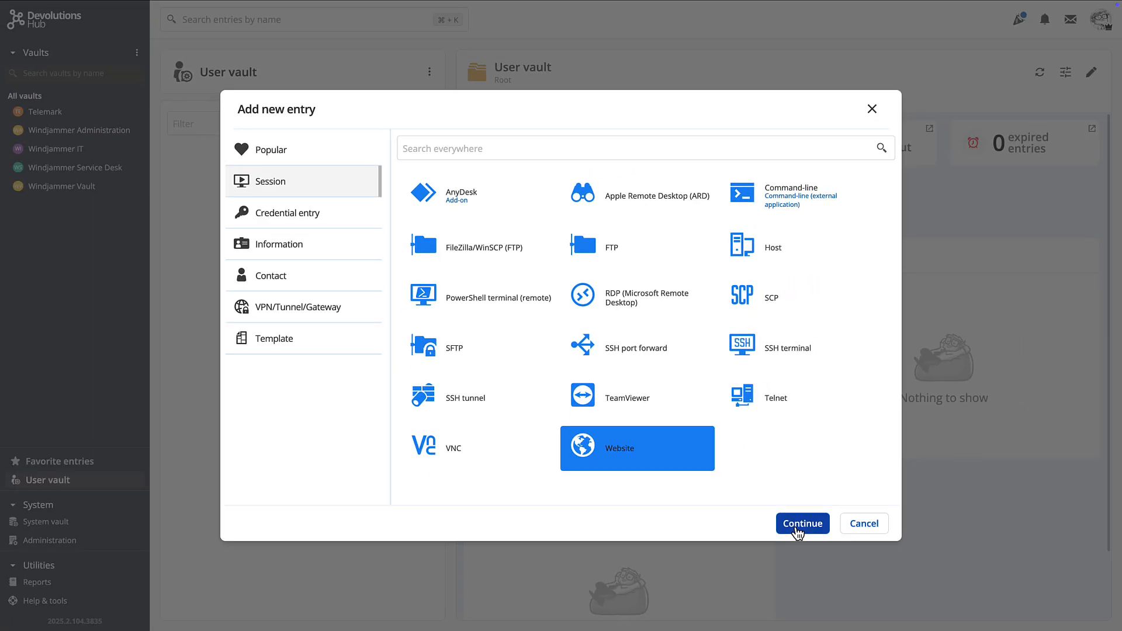
click(870, 589)
text(M)
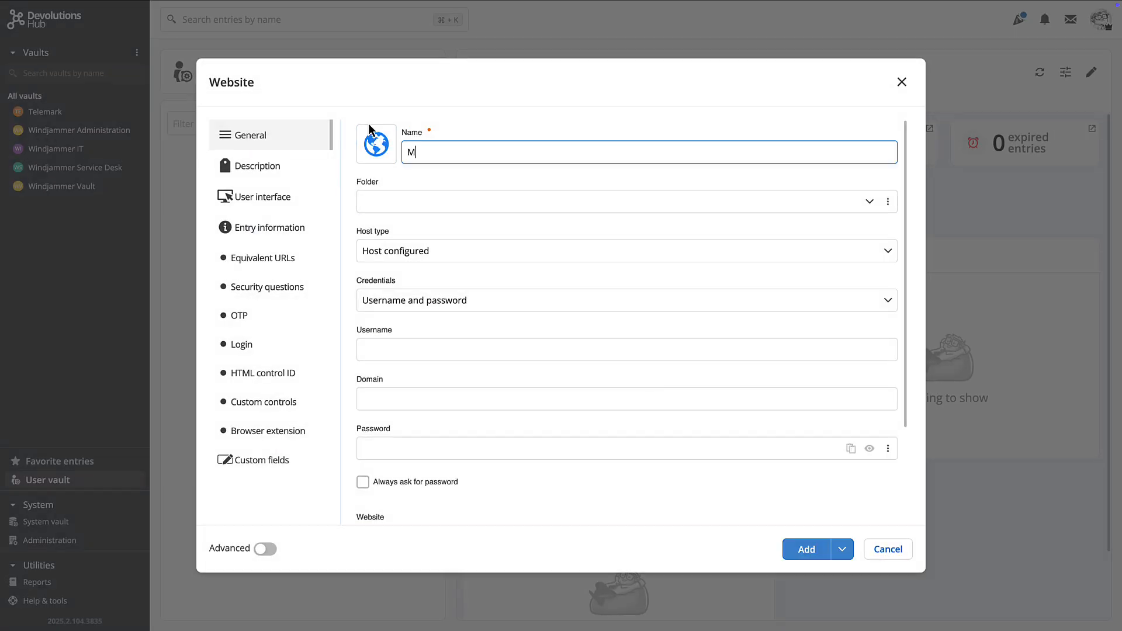
text(icrosoft 365)
- Fill in the account e-mail username, password and pasted sign-in URL, then add the entry
scroll(401, 274, down, 1)
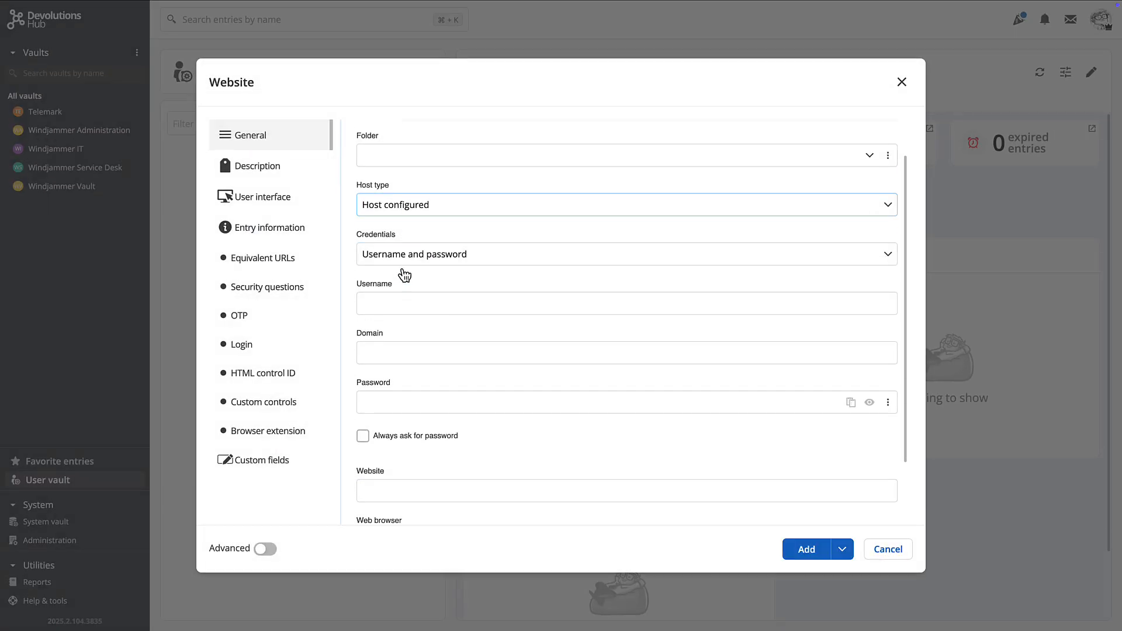
click(426, 302)
click(384, 401)
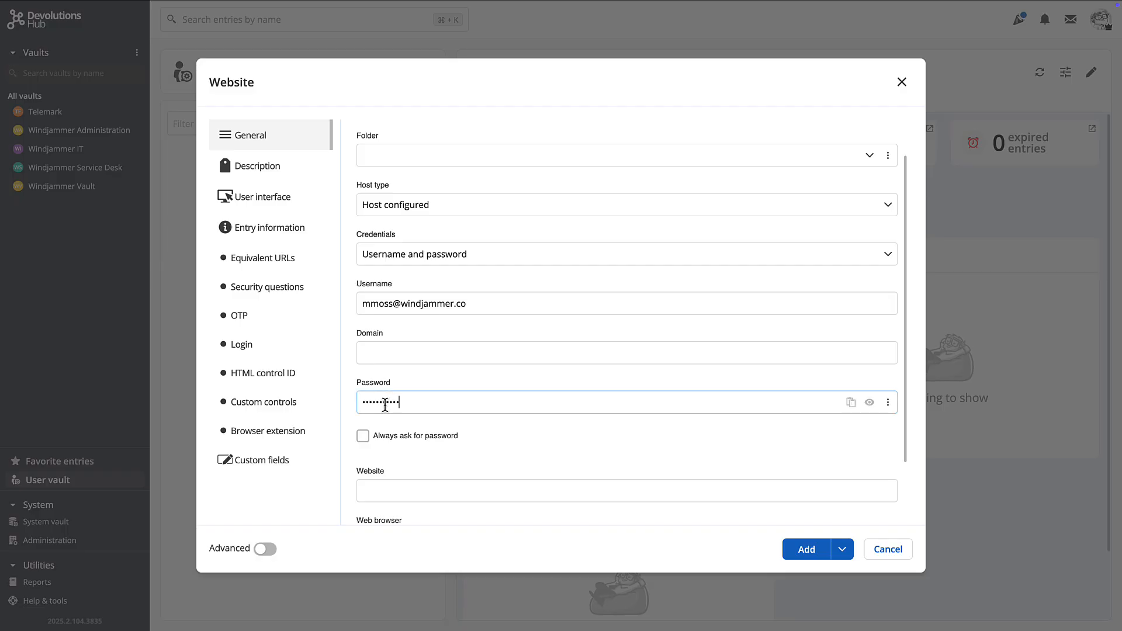
scroll(385, 404, down, 1)
click(385, 406)
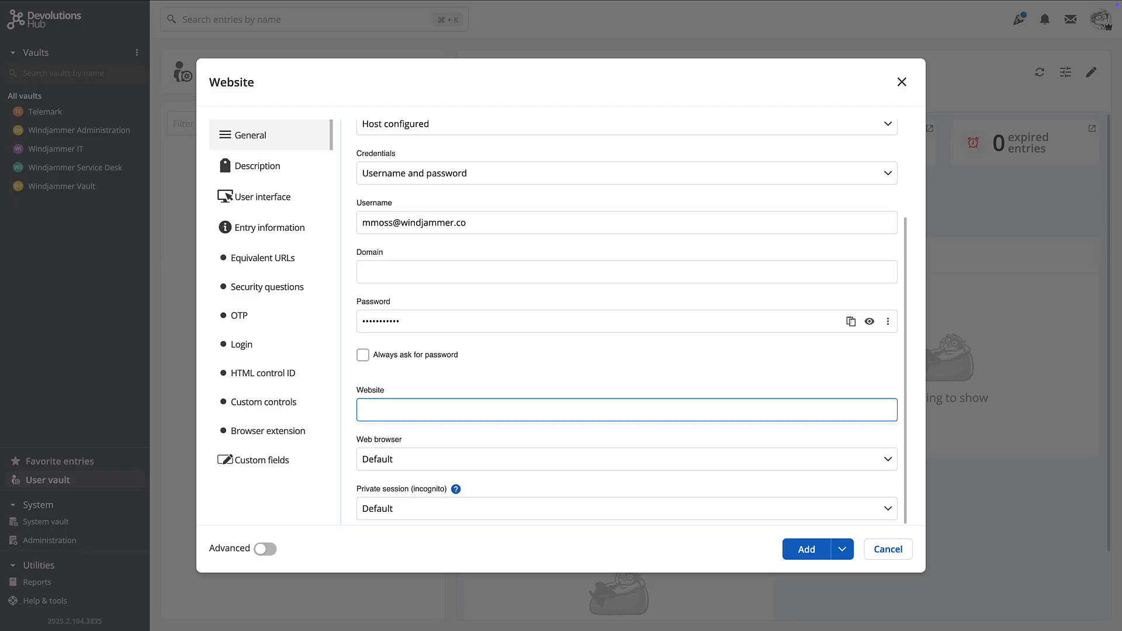
key(super+v)
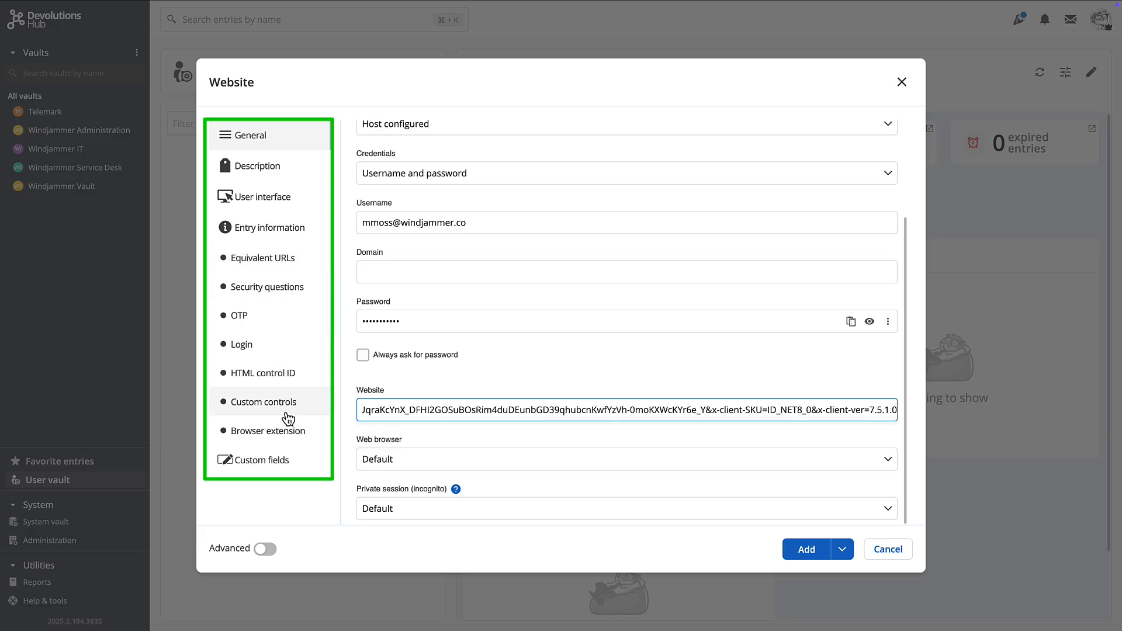
click(261, 433)
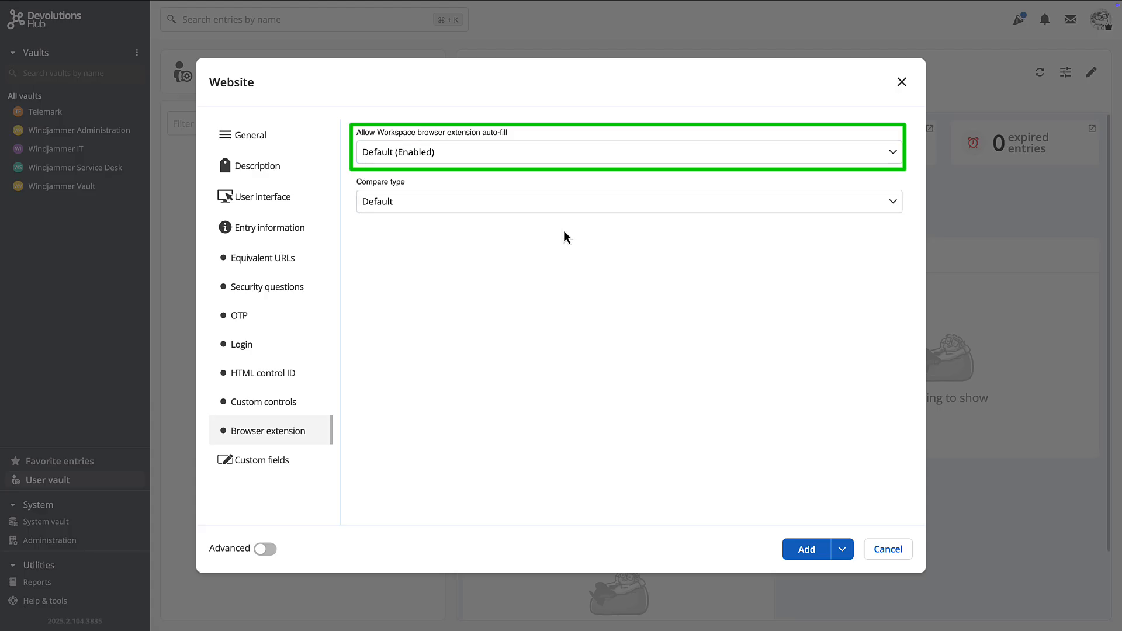
click(805, 549)
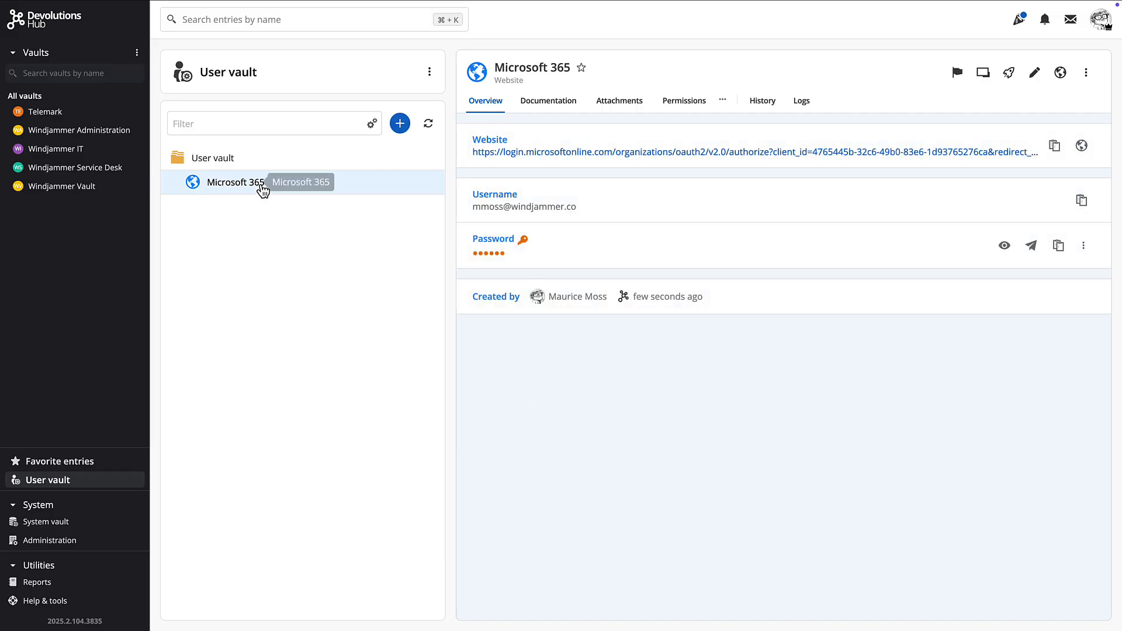
- Launch the Microsoft 365 site, then add a WIFI information entry to Windjammer Vault
click(1081, 145)
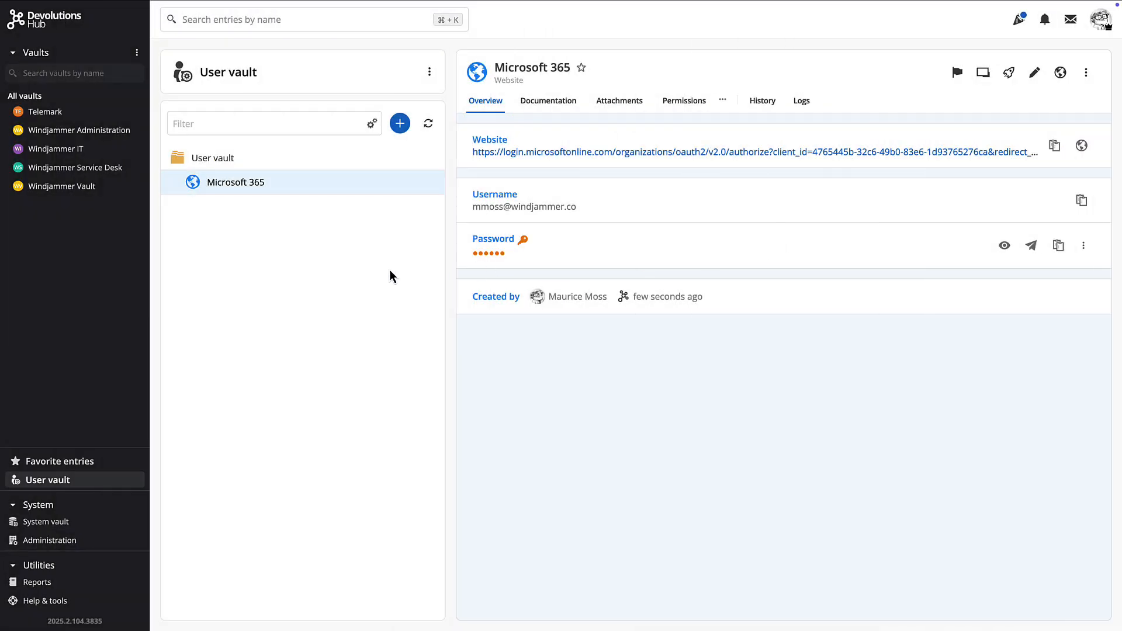
click(57, 188)
click(399, 154)
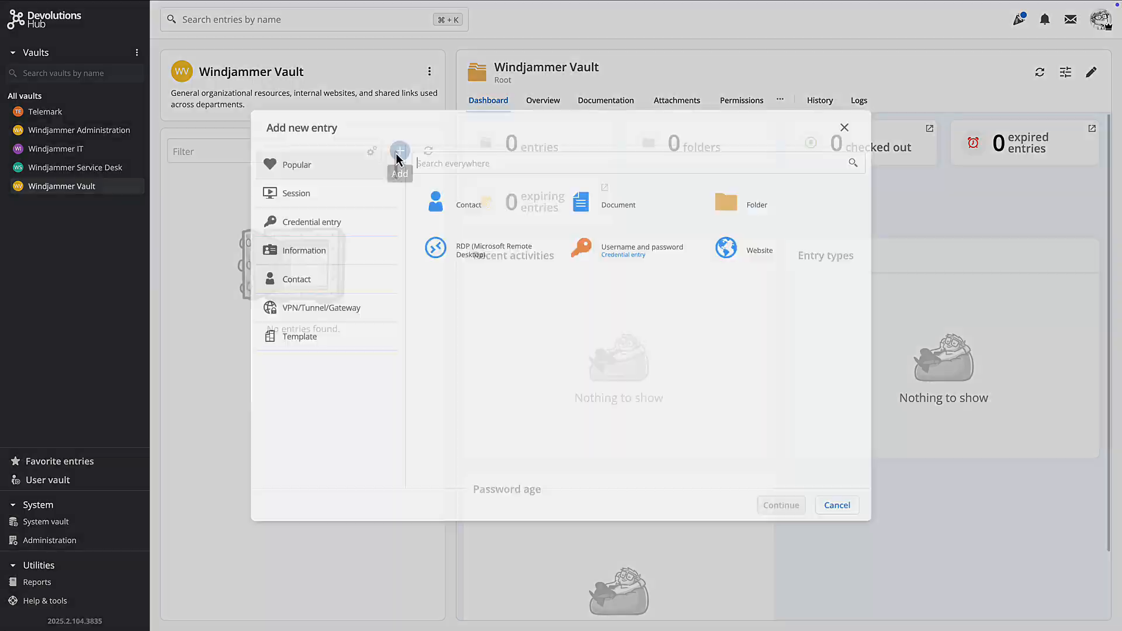
click(275, 256)
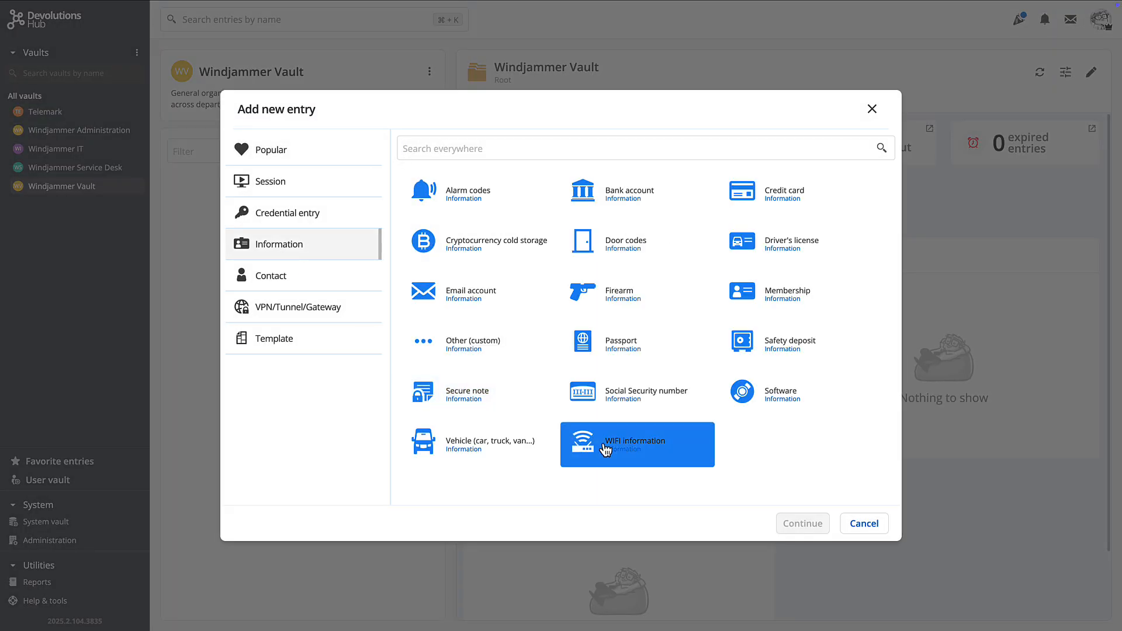
click(605, 449)
click(813, 529)
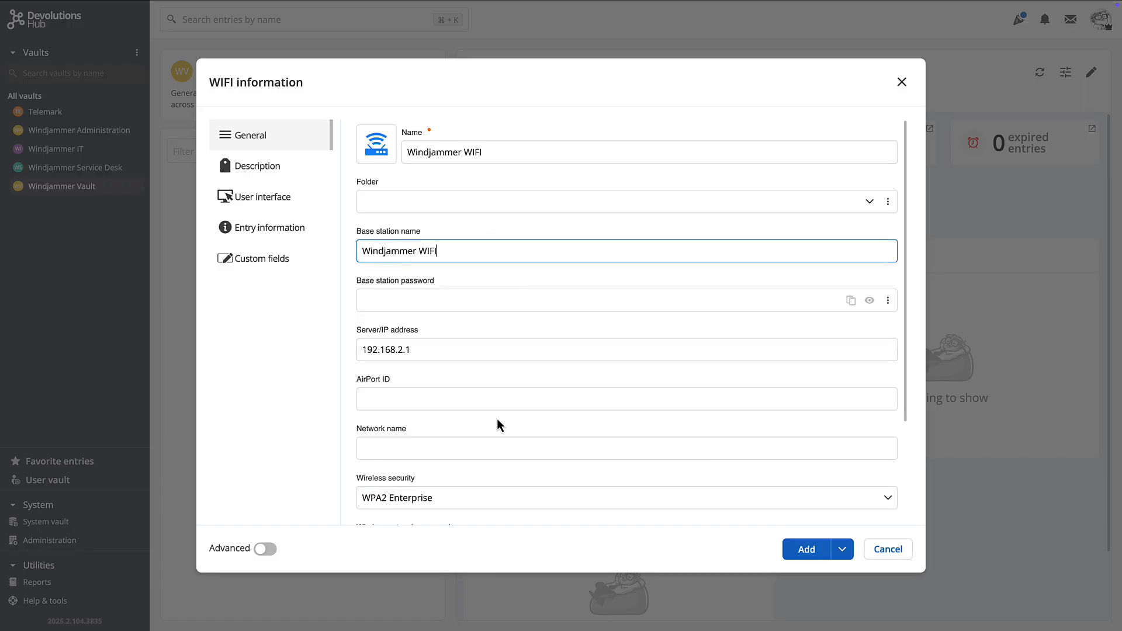
scroll(498, 424, down, 1)
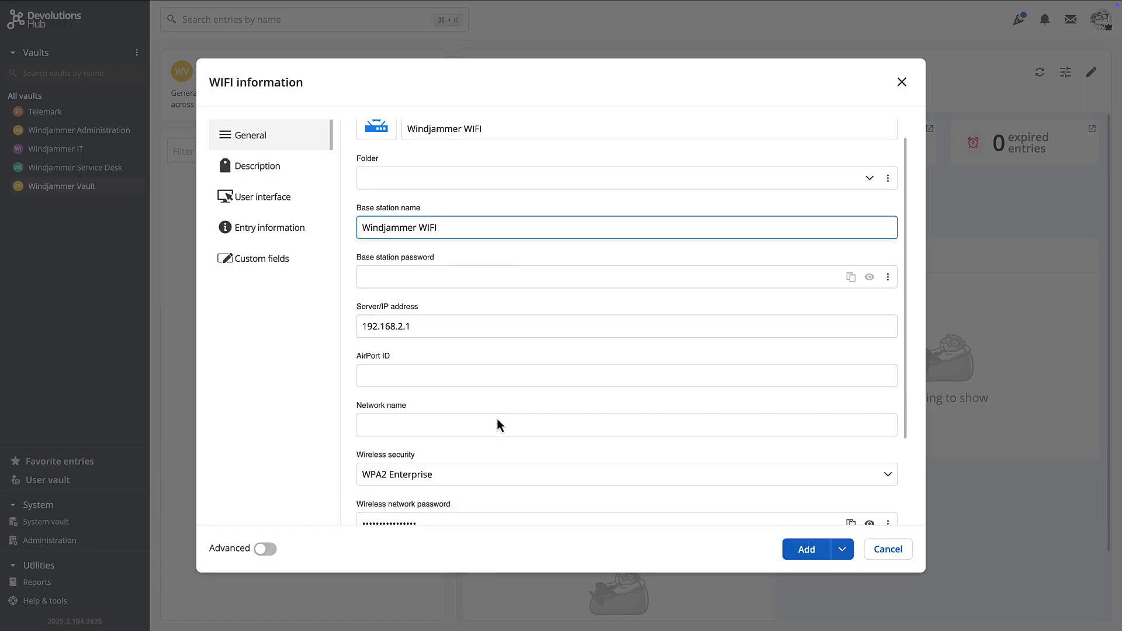
scroll(498, 424, up, 1)
click(807, 549)
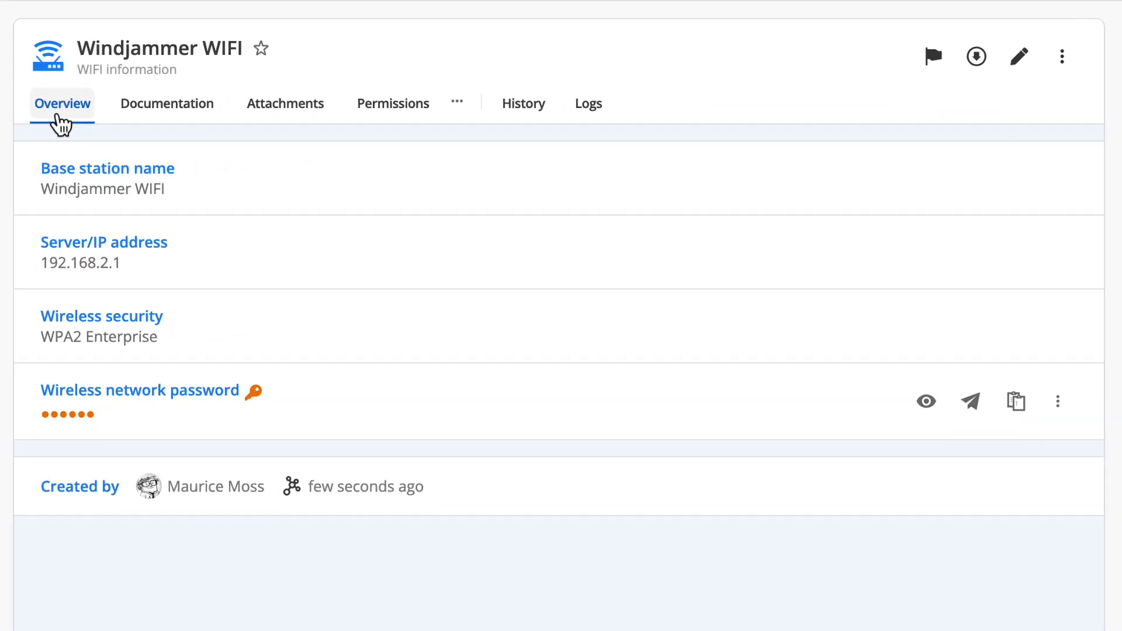
- Attach a 'WIFI Usage Policy' document containing the pasted Windjammer Wi-Fi Access Policy text
click(196, 111)
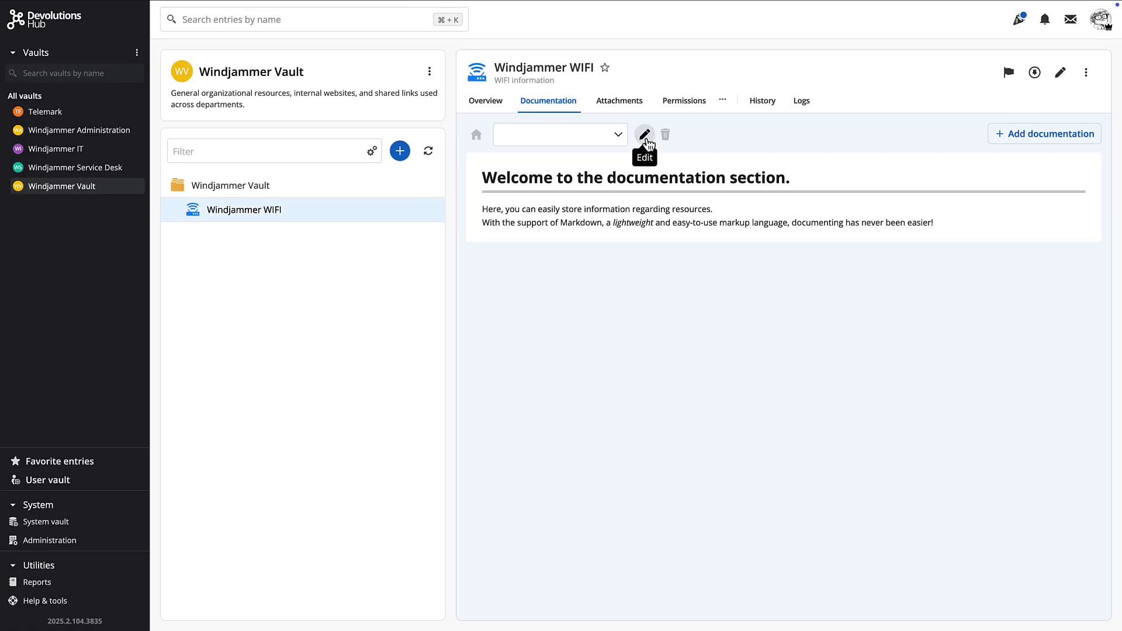
click(438, 152)
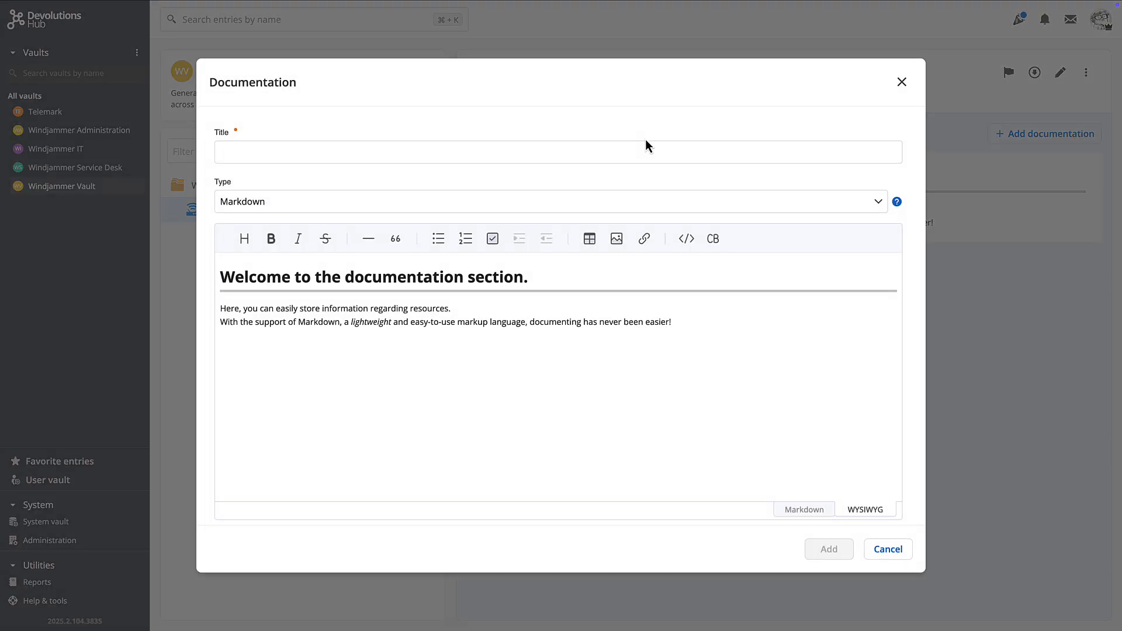
click(310, 158)
text(WIFI Usage Policy)
drag(528, 277, 224, 276)
text(Windjammer Wi-Fi Access Policy)
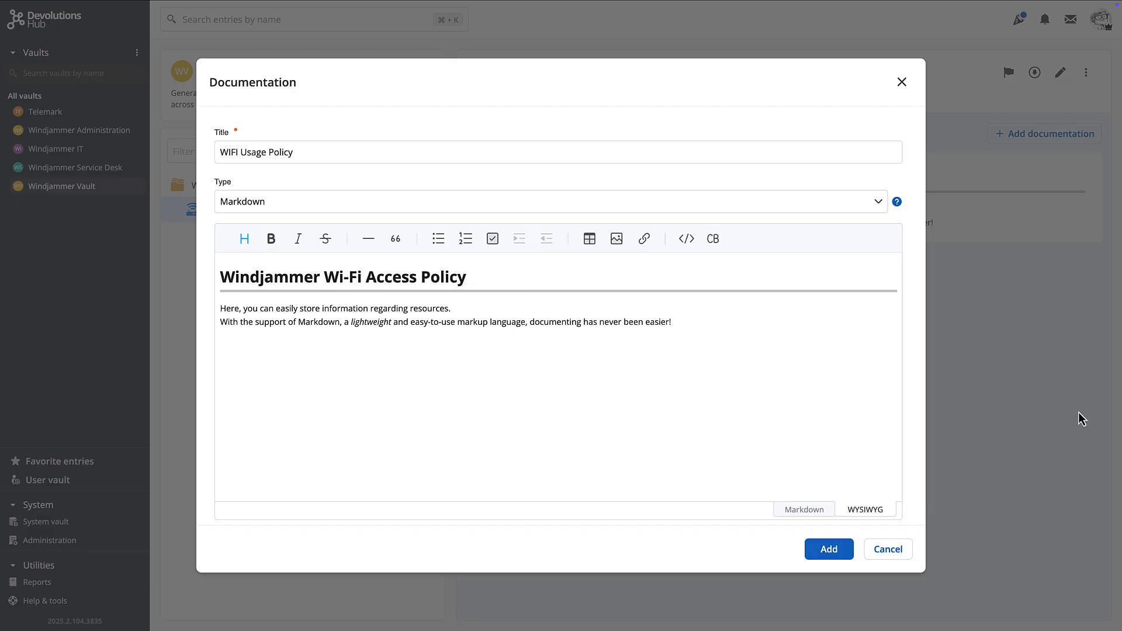
key(super+v)
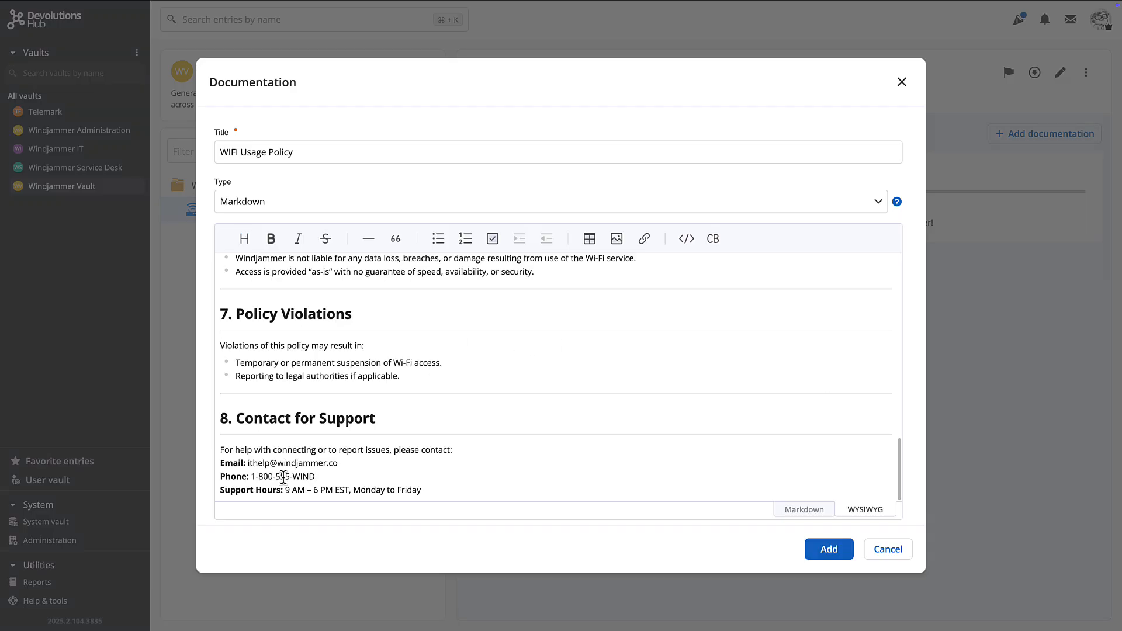
click(316, 478)
click(827, 548)
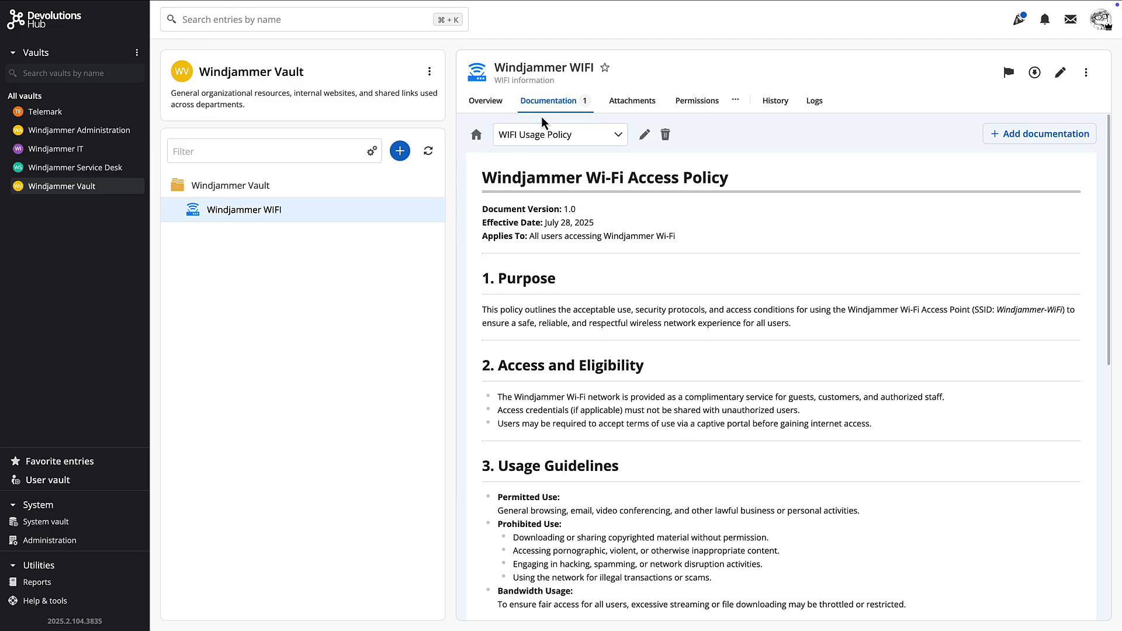
- Check the WIFI entry's Attachments and Permissions, return to Overview, then open it for editing
click(634, 108)
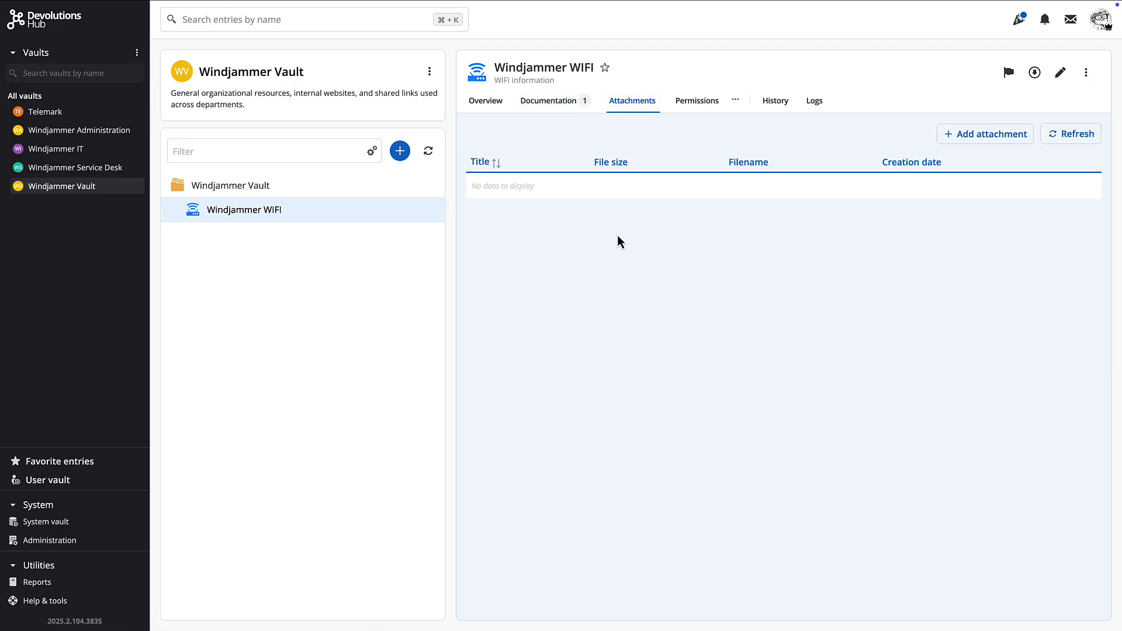
click(691, 107)
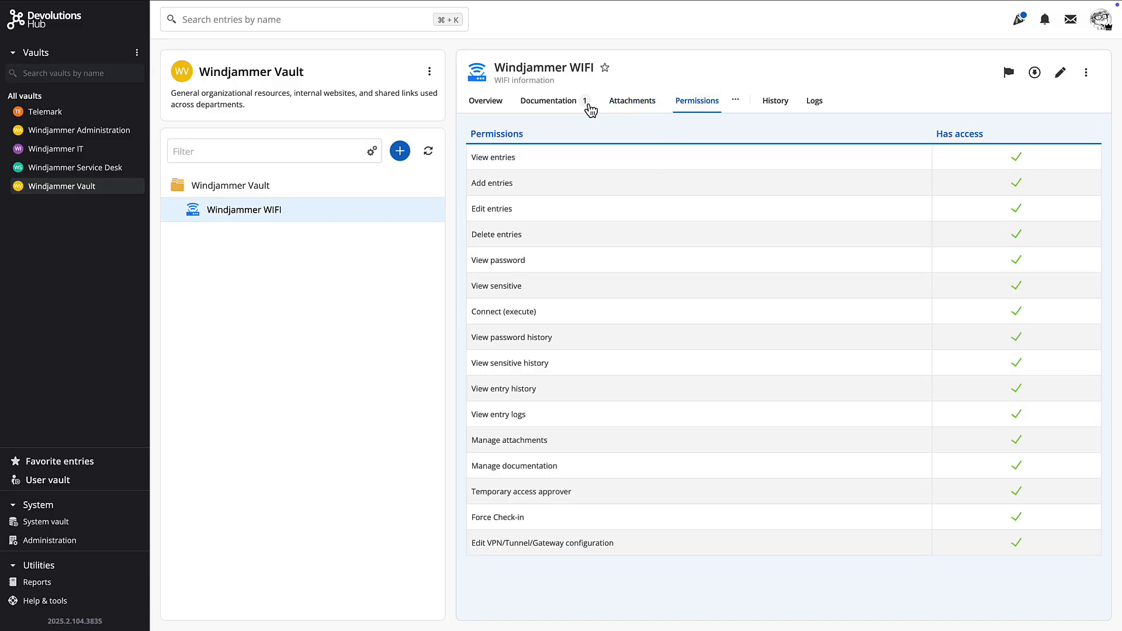
click(491, 102)
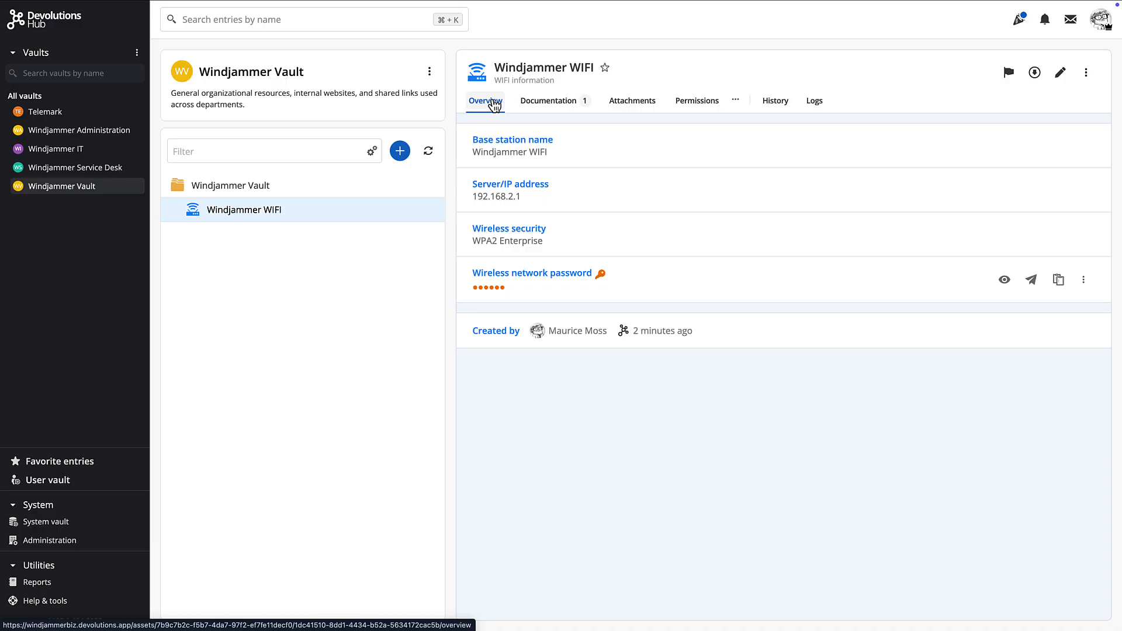
click(1060, 71)
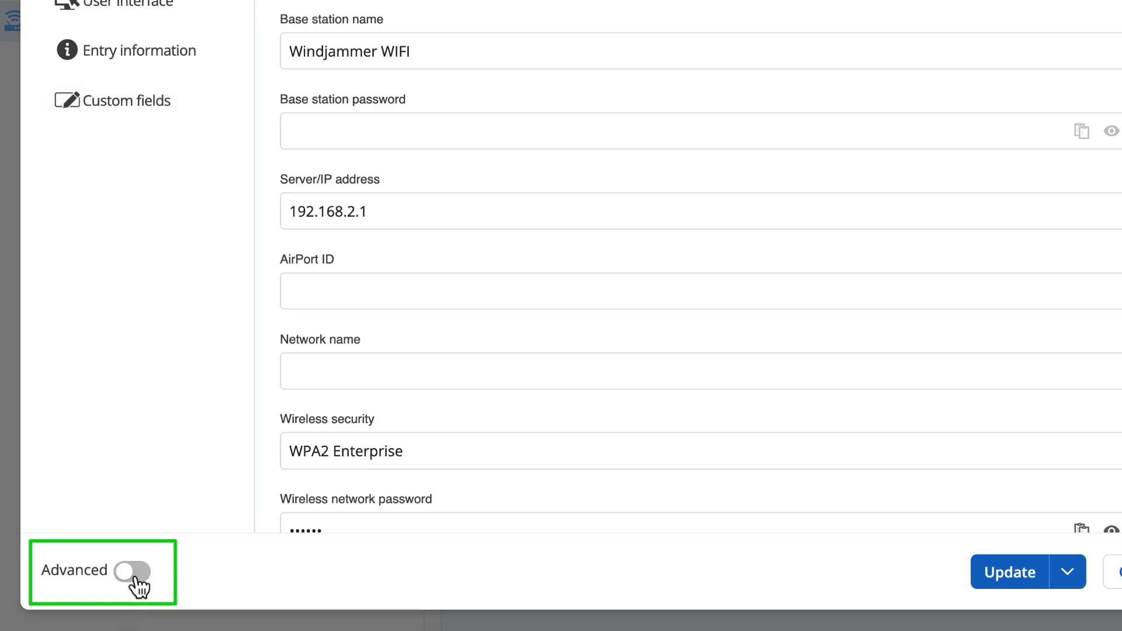
- Turn on Advanced settings and review the entry's Security edit-role assignments
click(134, 572)
click(105, 217)
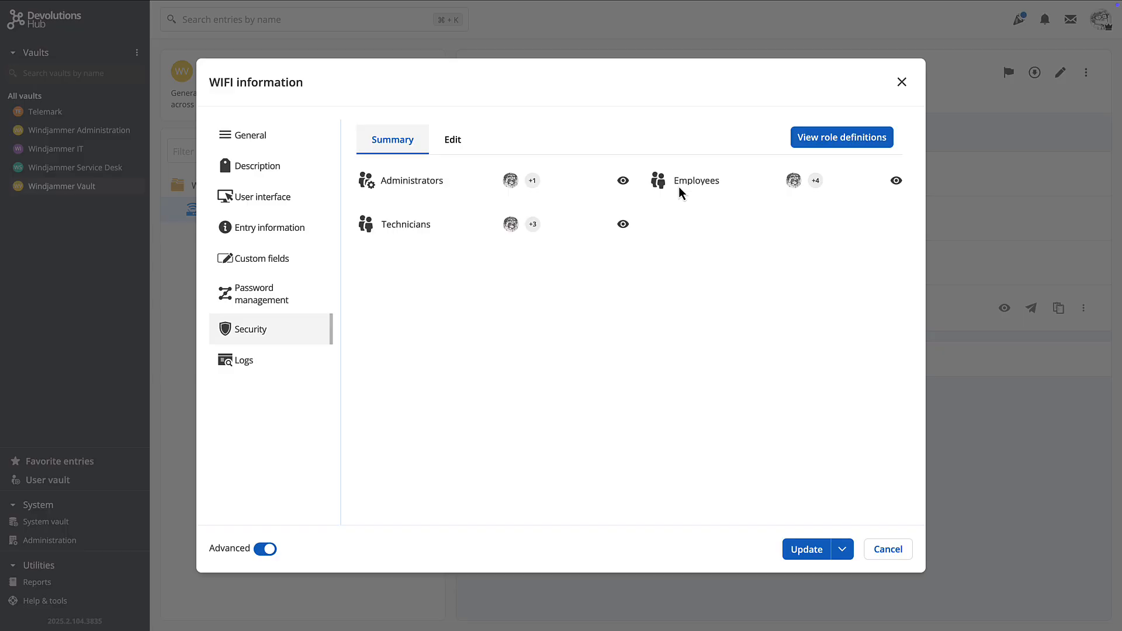
click(455, 146)
scroll(764, 320, down, 3)
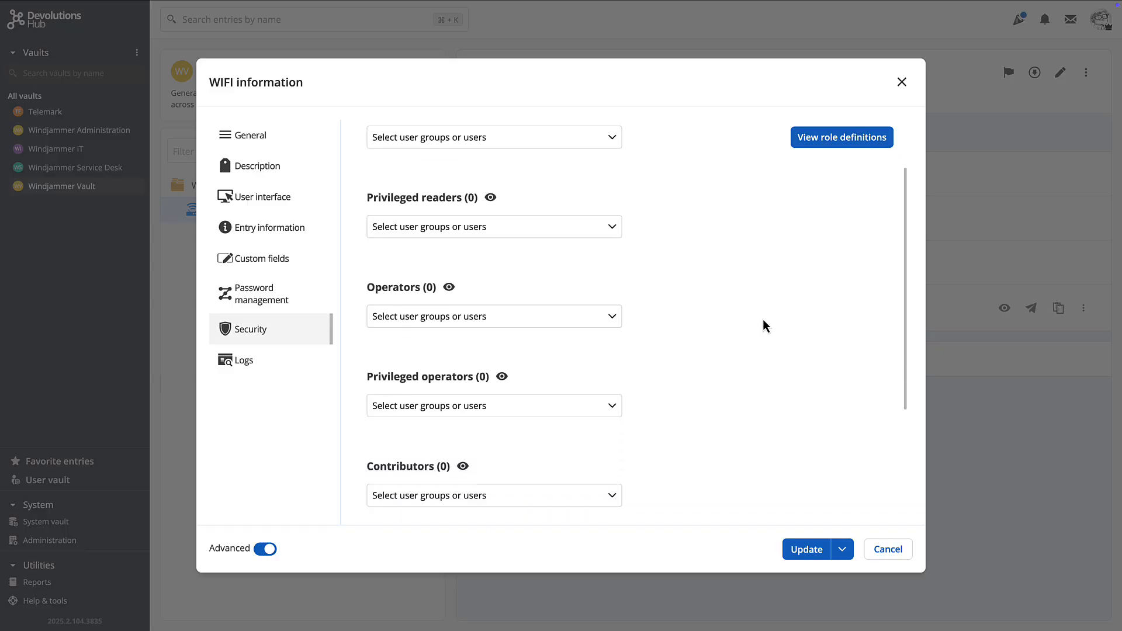
scroll(762, 320, up, 1)
scroll(763, 321, down, 2)
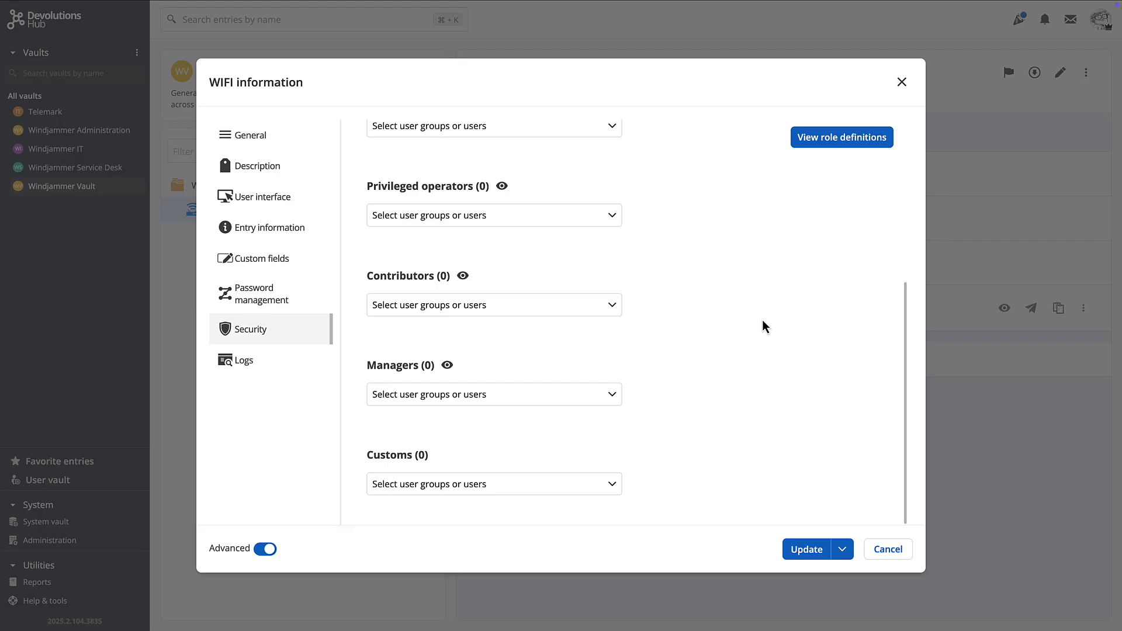
scroll(762, 320, up, 5)
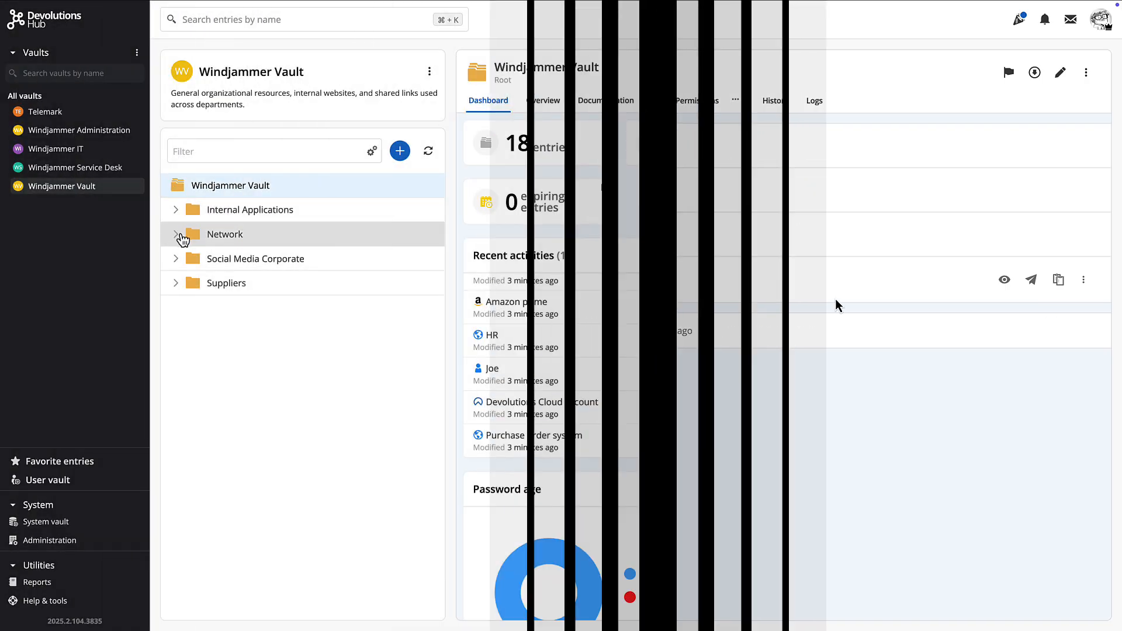
- Expand the Network, Social Media Corporate and Suppliers folders in the vault dashboard
click(176, 234)
click(175, 285)
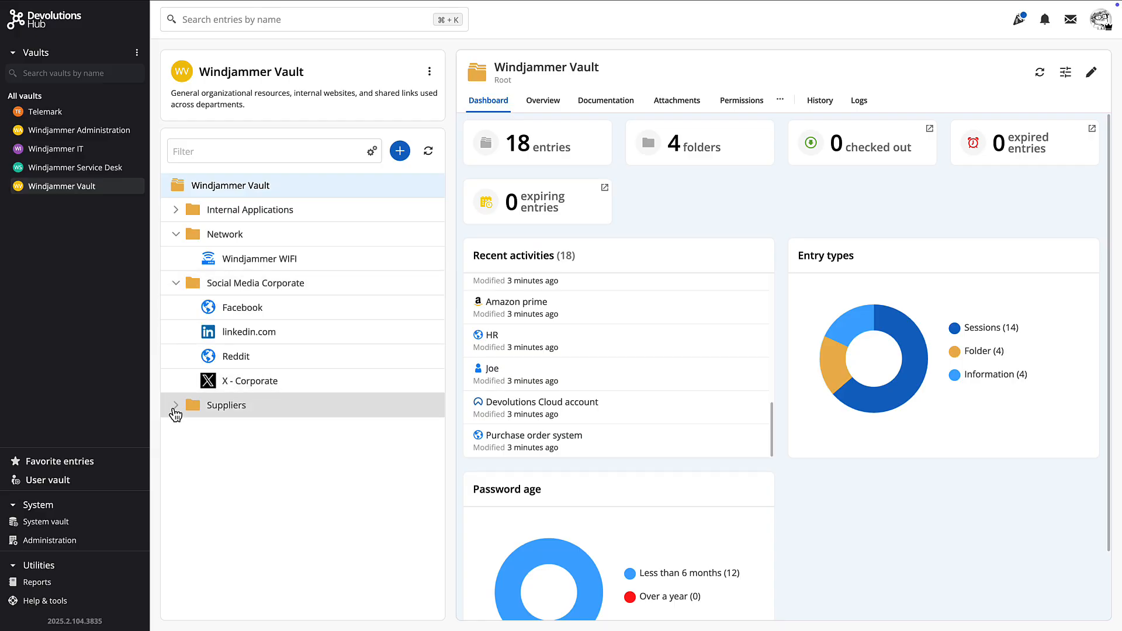
click(175, 406)
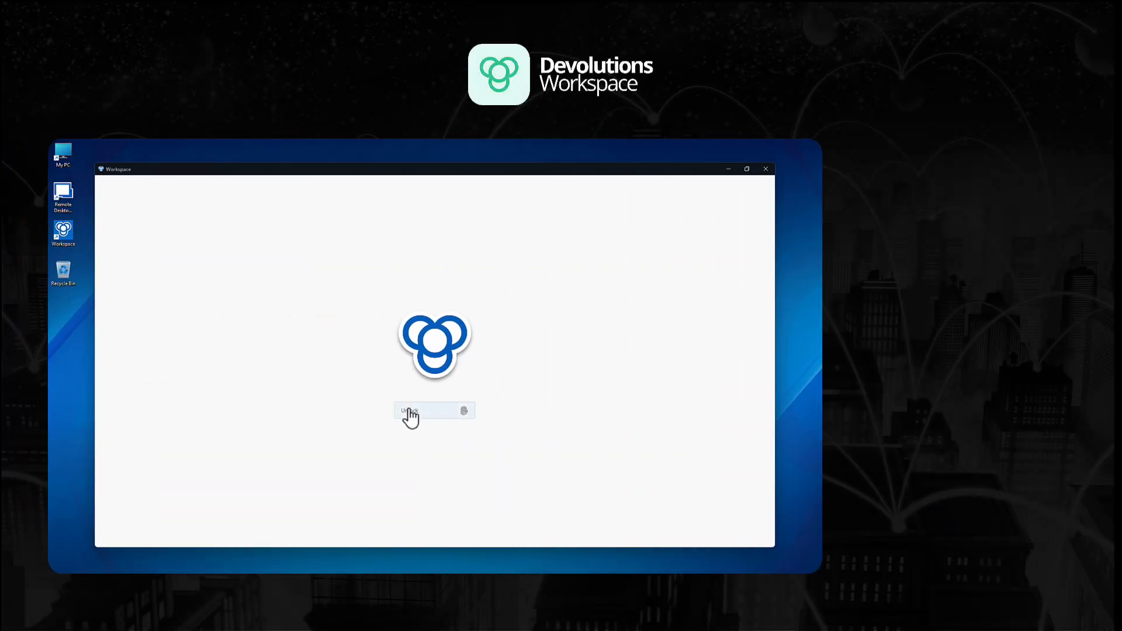
- Unlock Devolutions Workspace and briefly expand then collapse the Credentials folder
click(409, 411)
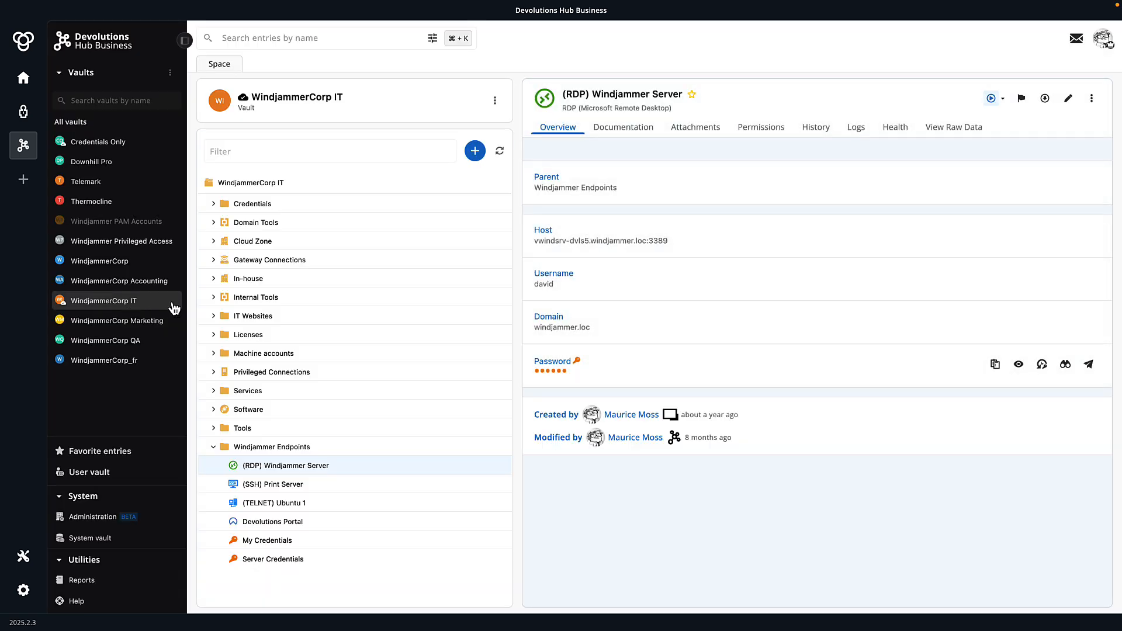
click(214, 204)
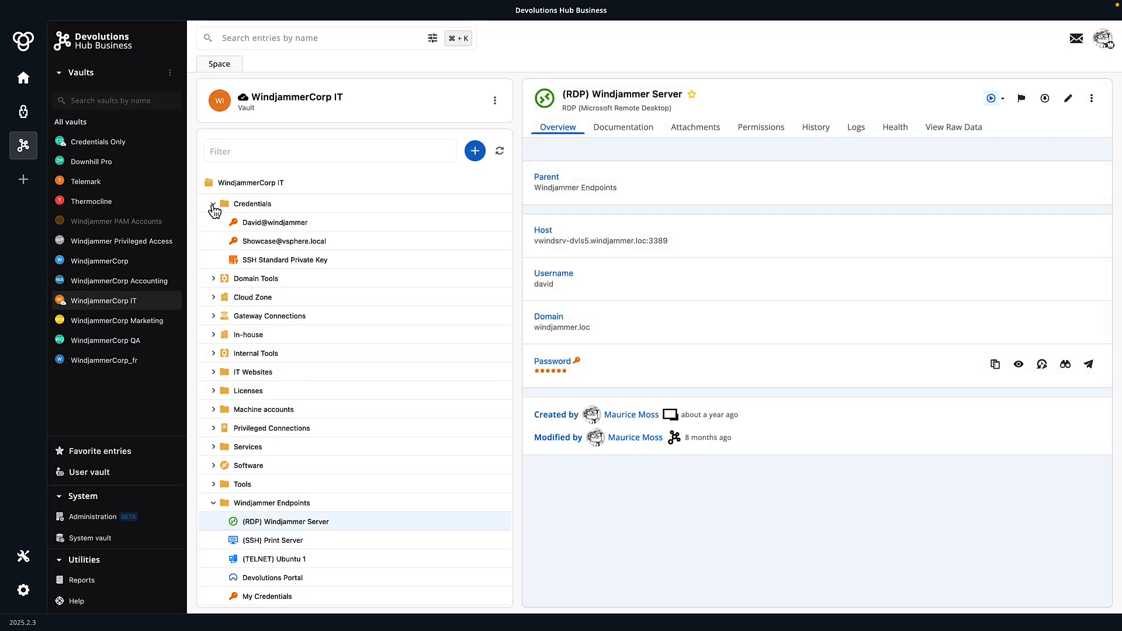
click(213, 205)
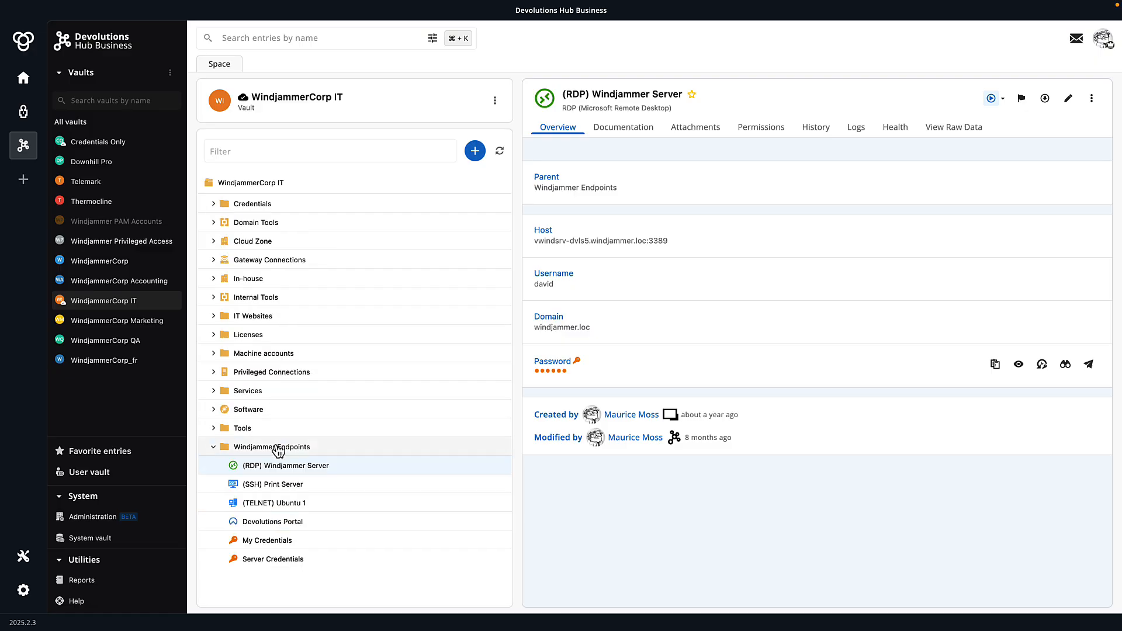
- Run and close an in-app SSH session to (SSH) Print Server, then show Authenticator
click(266, 487)
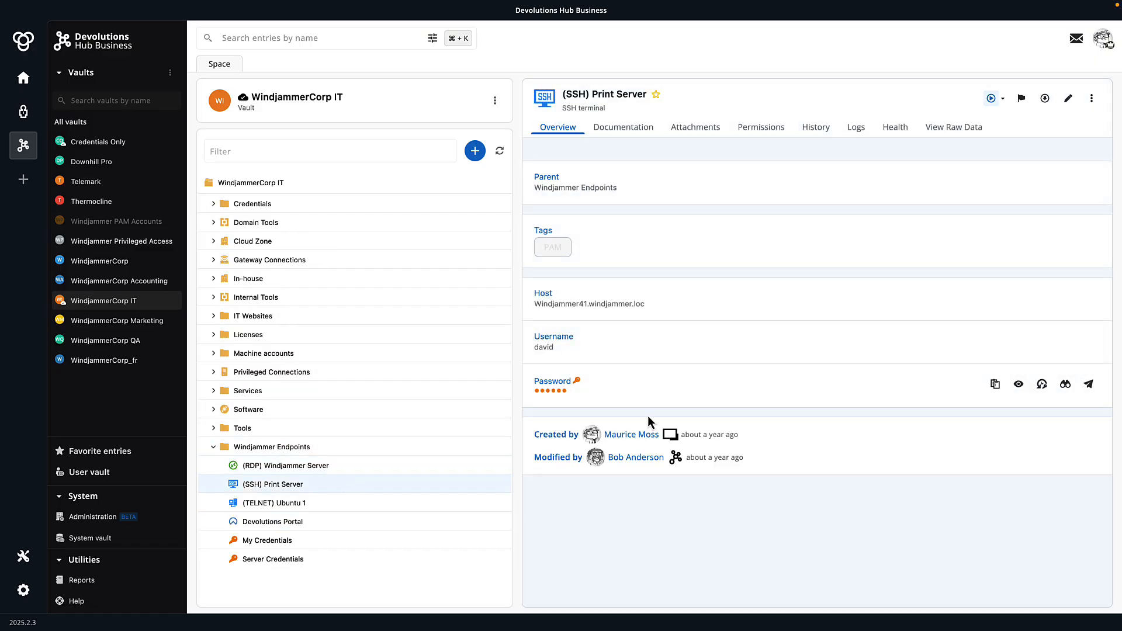
click(1003, 99)
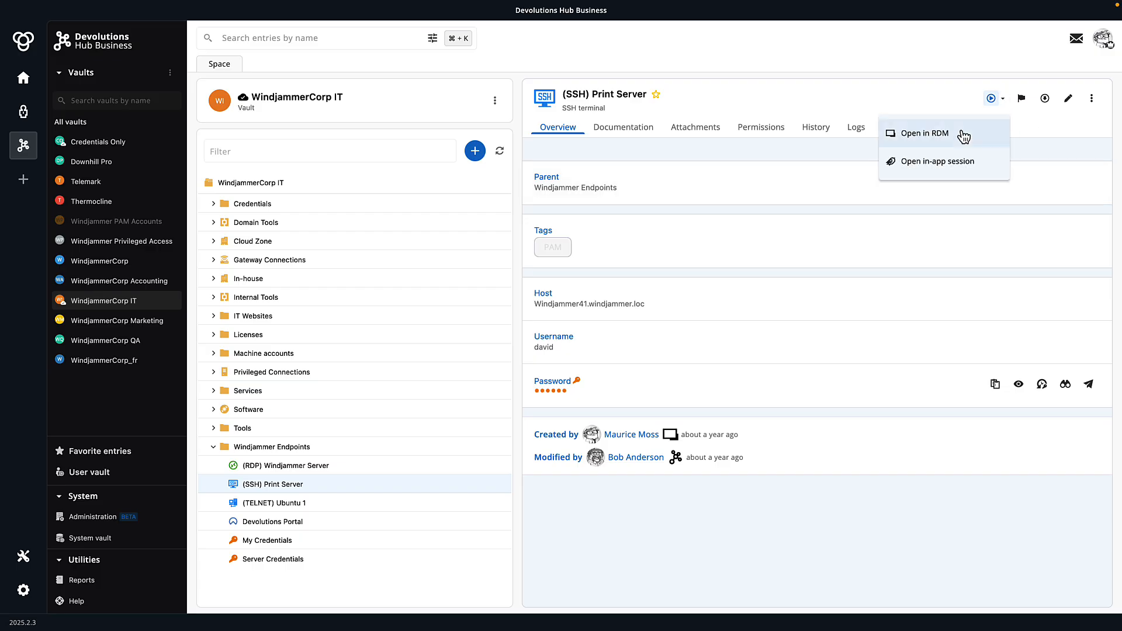
click(937, 163)
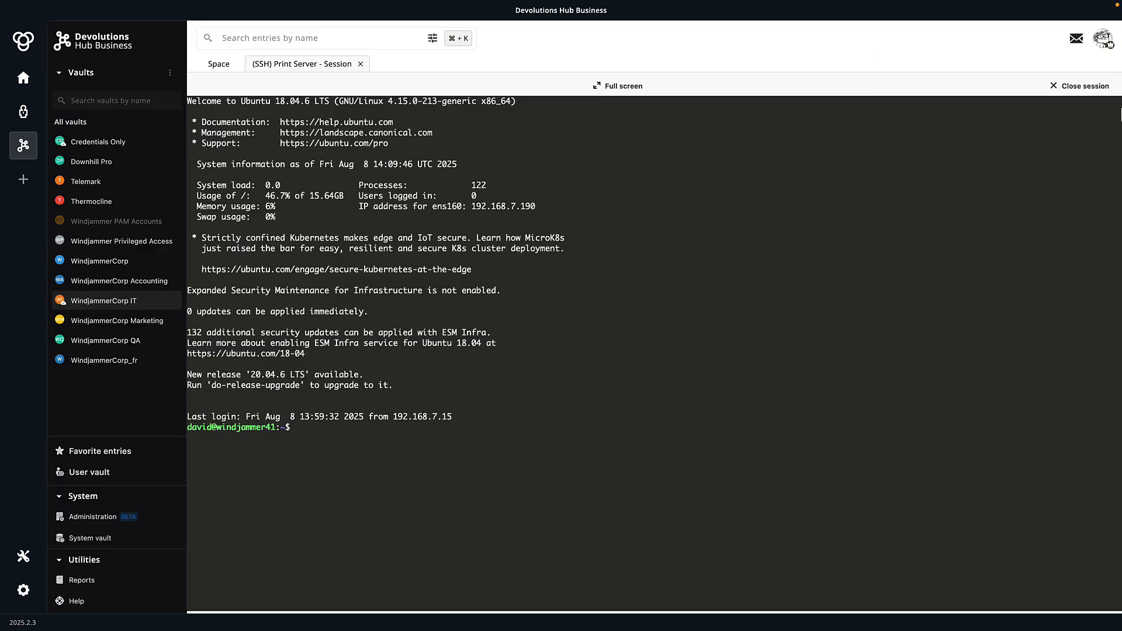
click(1082, 91)
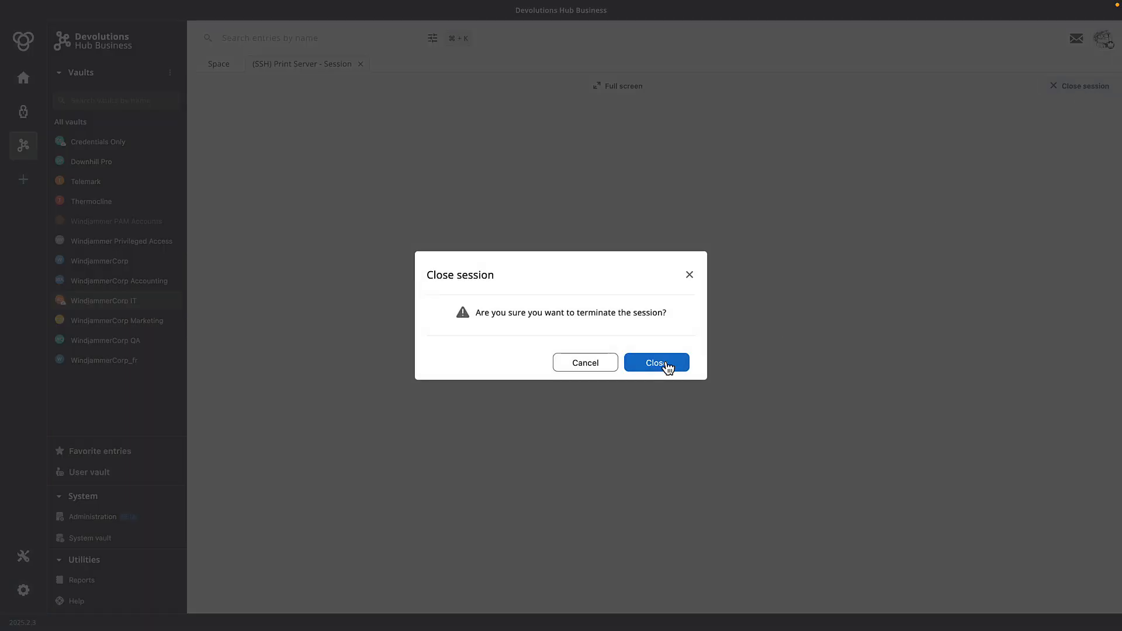
click(665, 365)
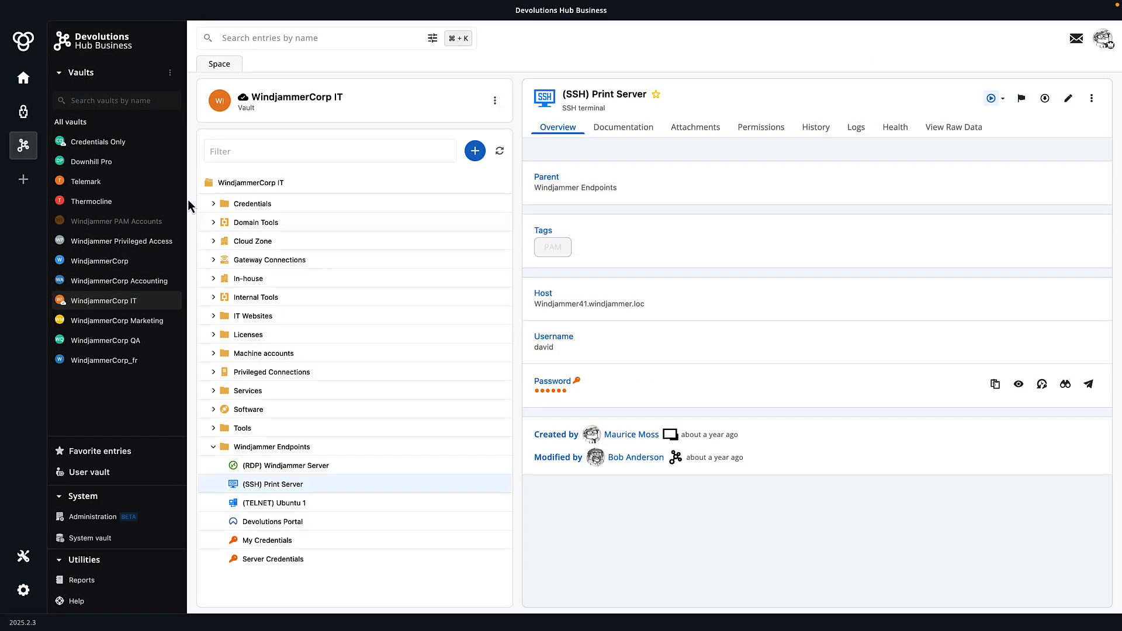
click(24, 122)
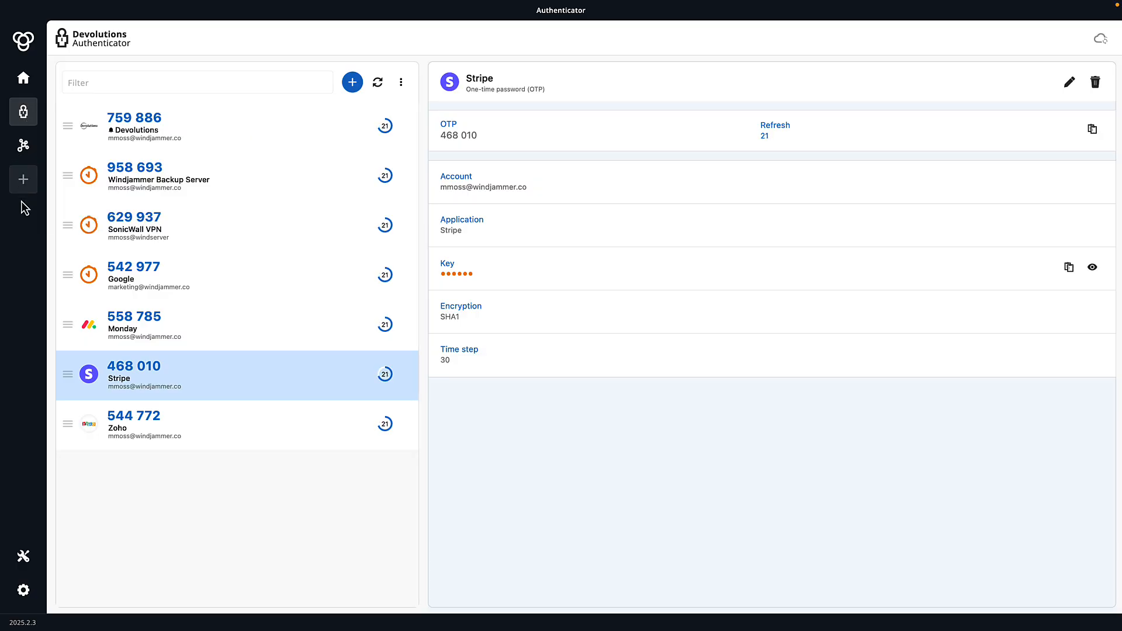
- Go from the Tools panel to Devolutions Hub's Help & tools page
click(22, 561)
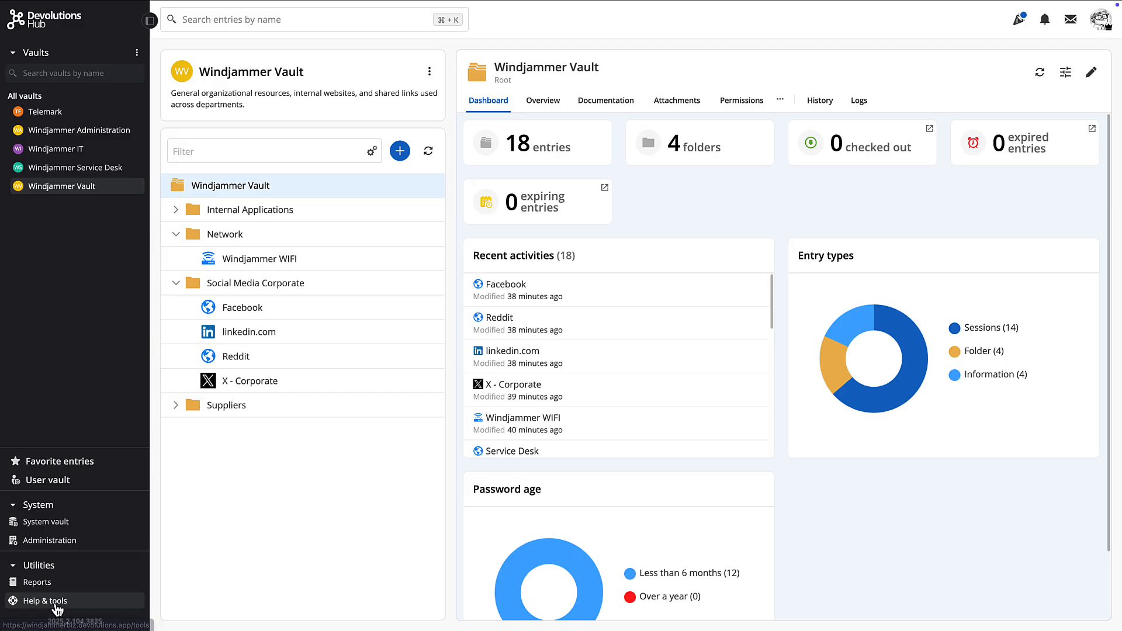
click(57, 601)
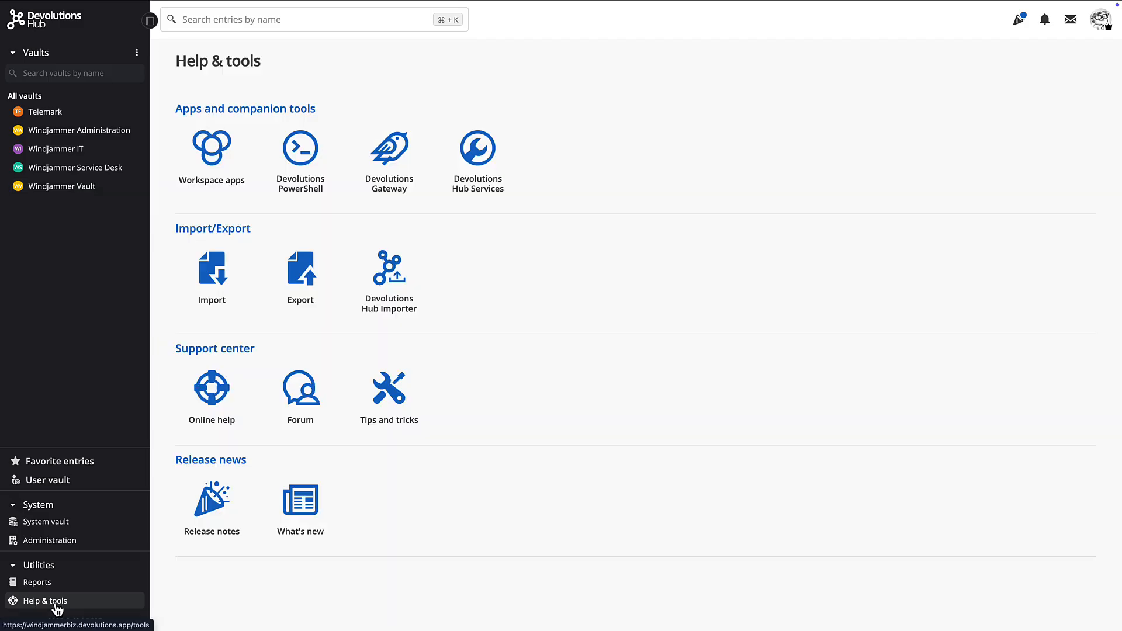
- From the Workspace apps page's browser extension section, download the Chrome extension
click(196, 155)
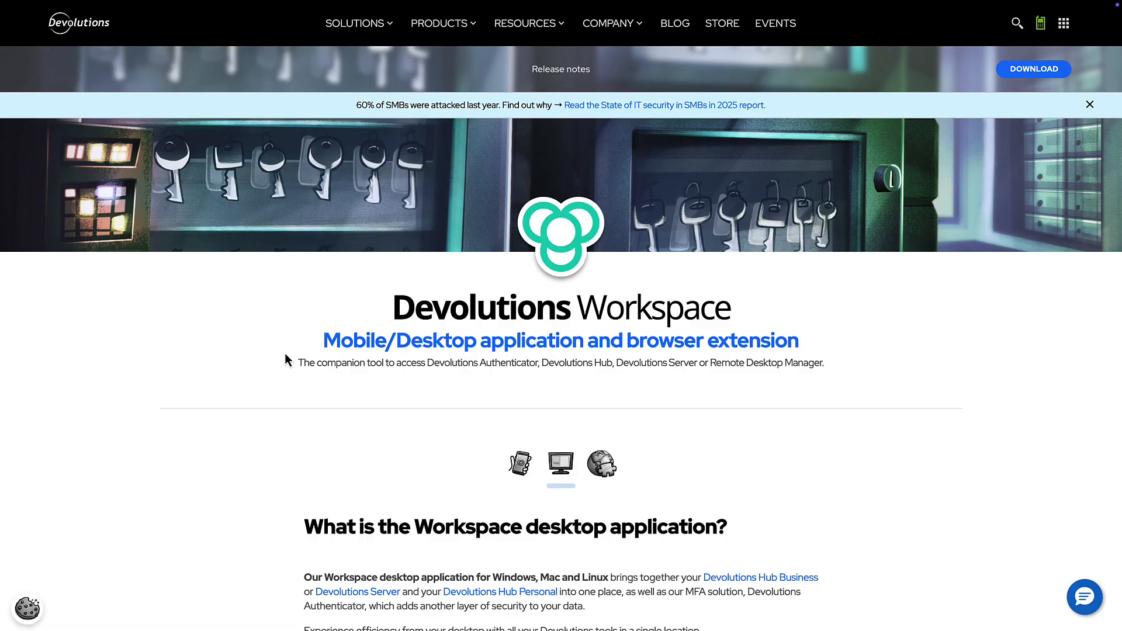
scroll(637, 458, down, 2)
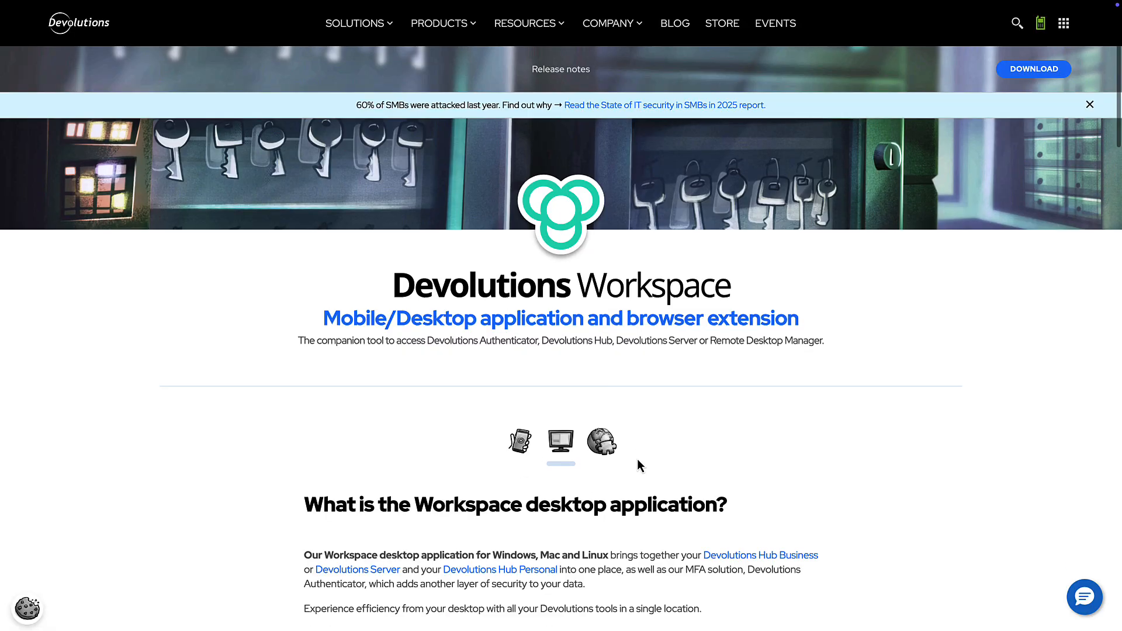
click(601, 348)
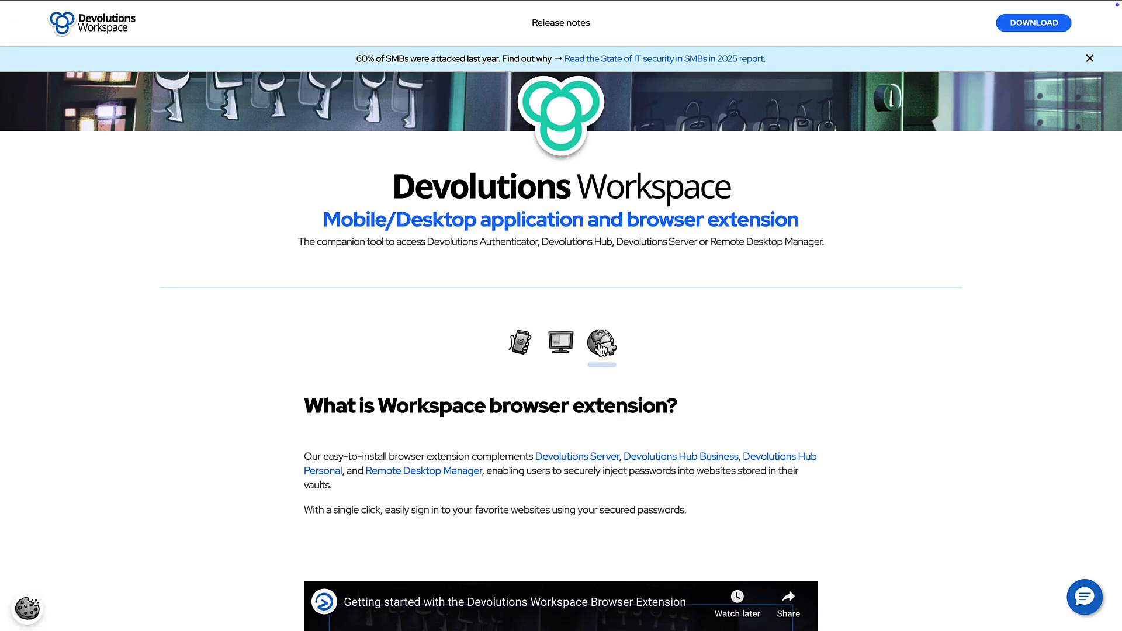
scroll(612, 397, down, 20)
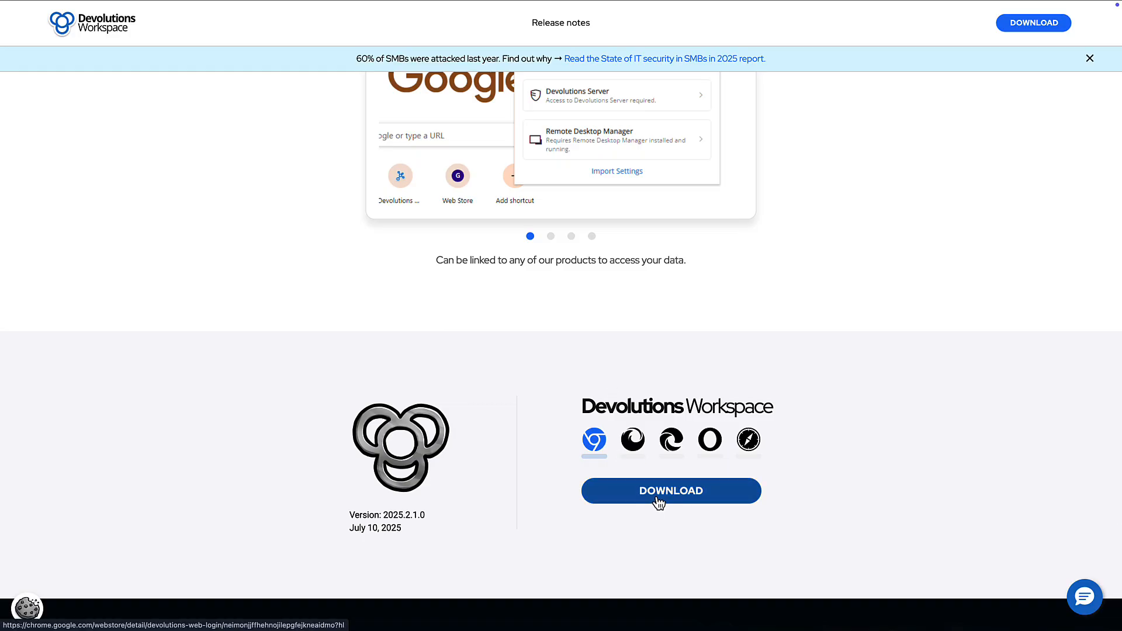
click(659, 503)
- Add the Devolutions Workspace extension to Chrome and open it
click(864, 103)
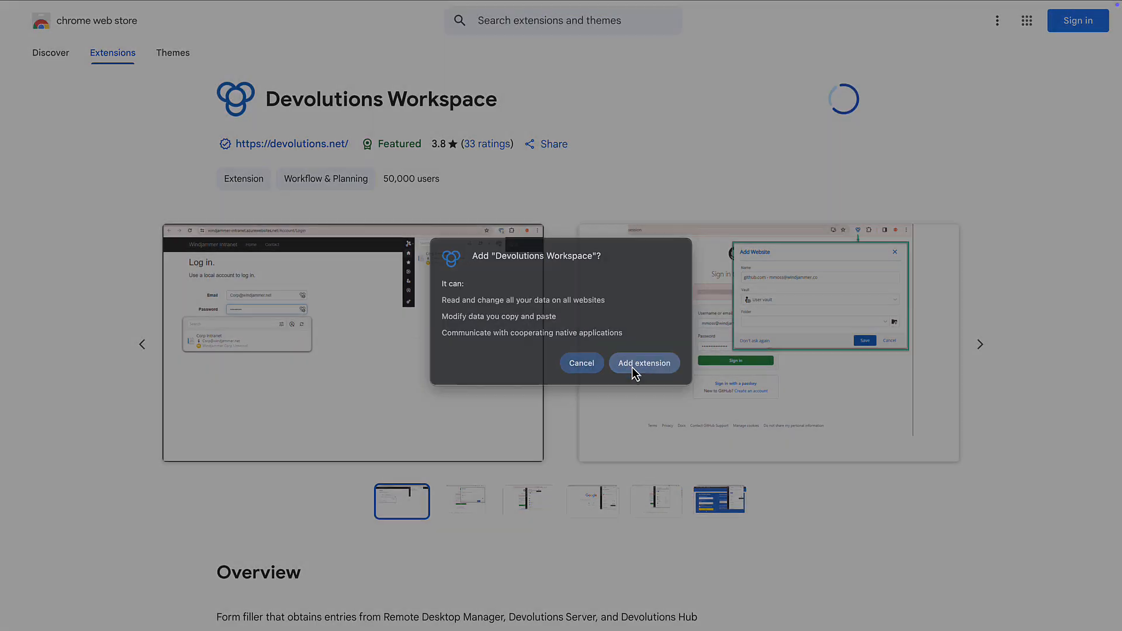
click(636, 368)
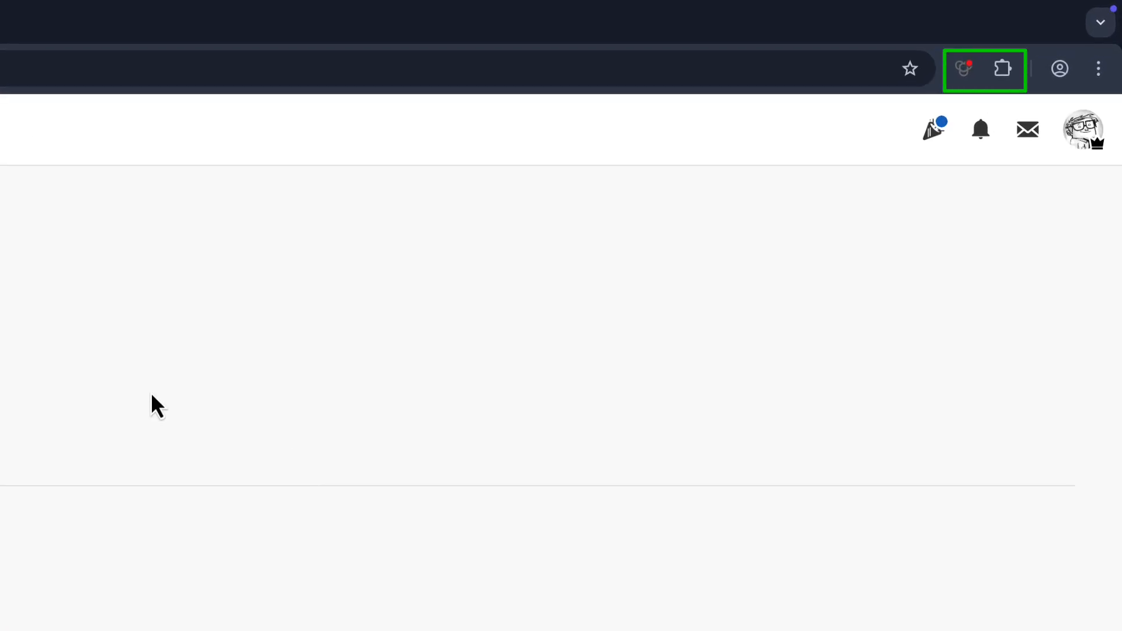
click(963, 68)
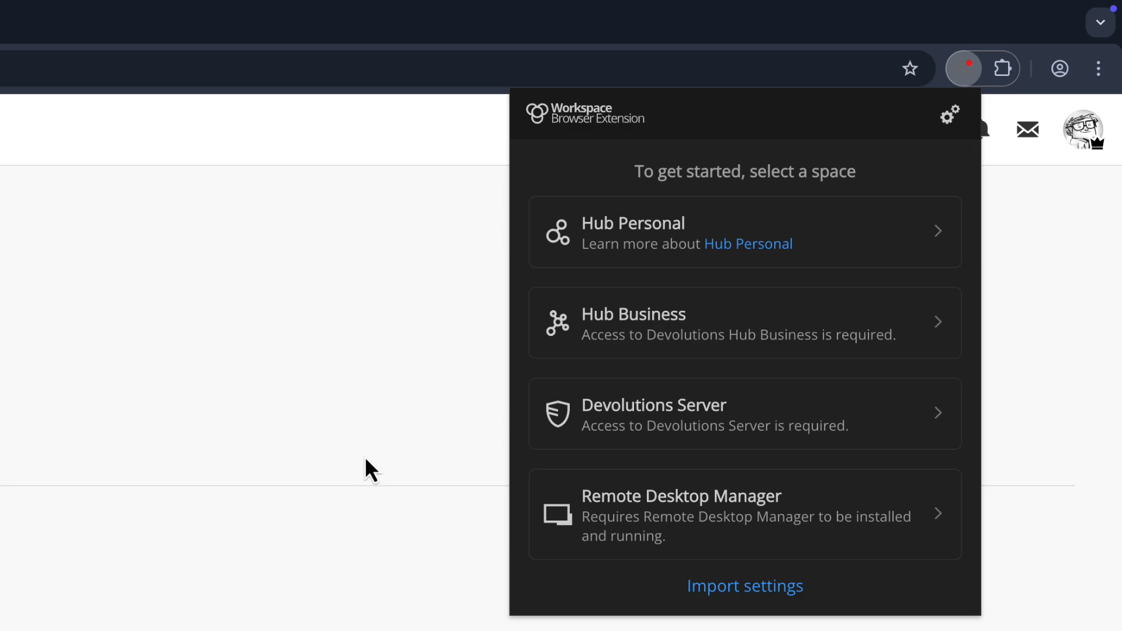
- Point the extension at Hub Business server 'windjammerbiz' and log in
click(642, 341)
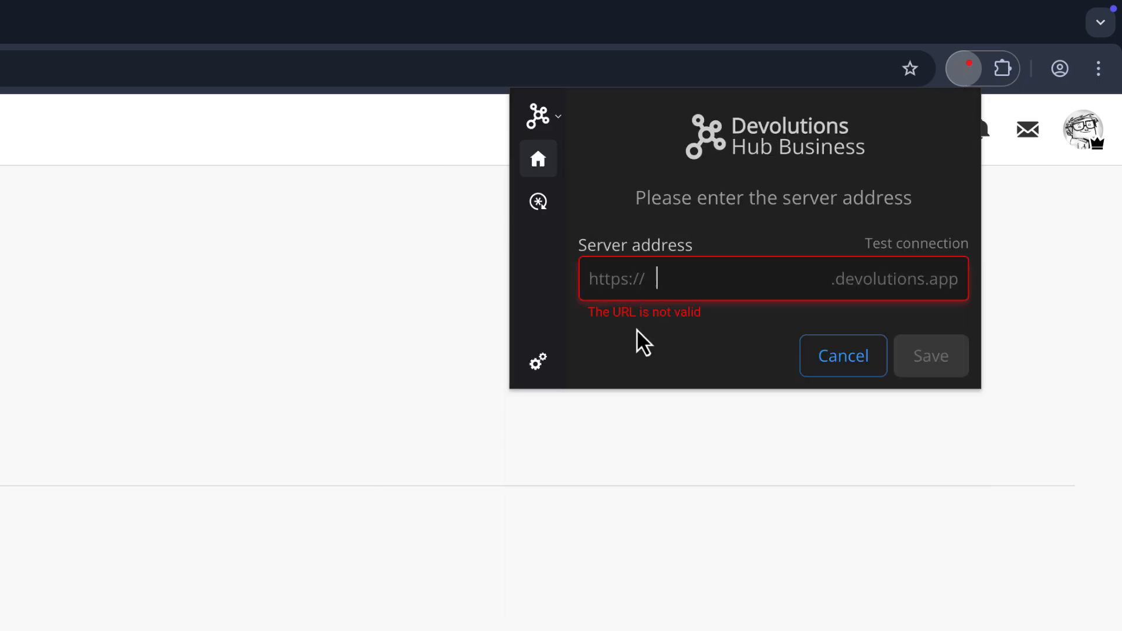
text(windjammerbiz)
click(929, 356)
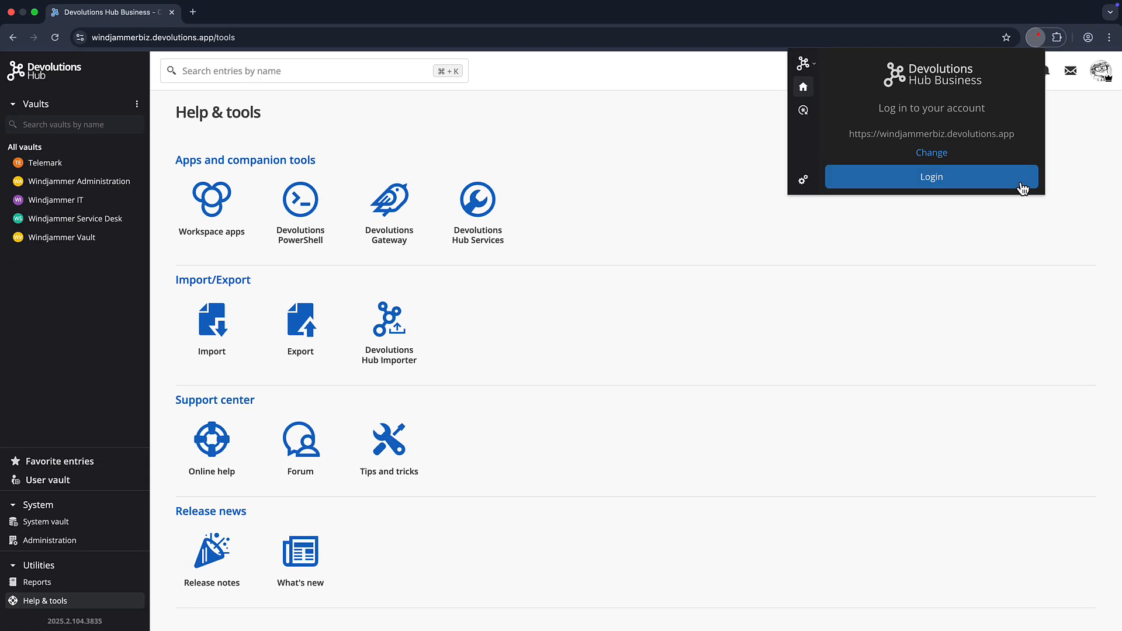
click(920, 184)
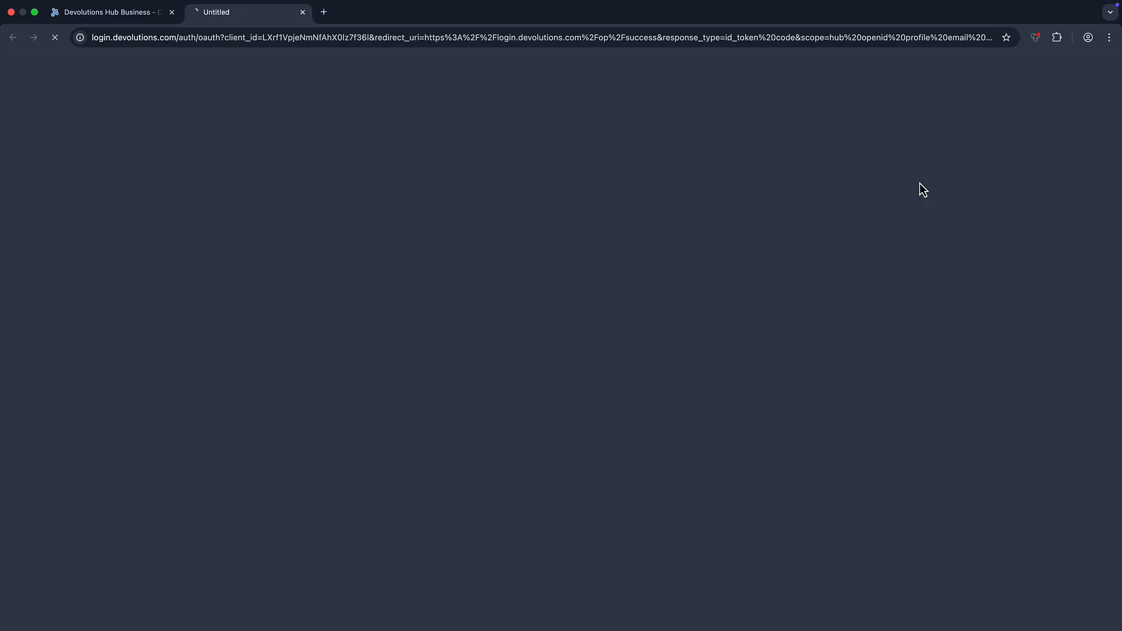
click(304, 12)
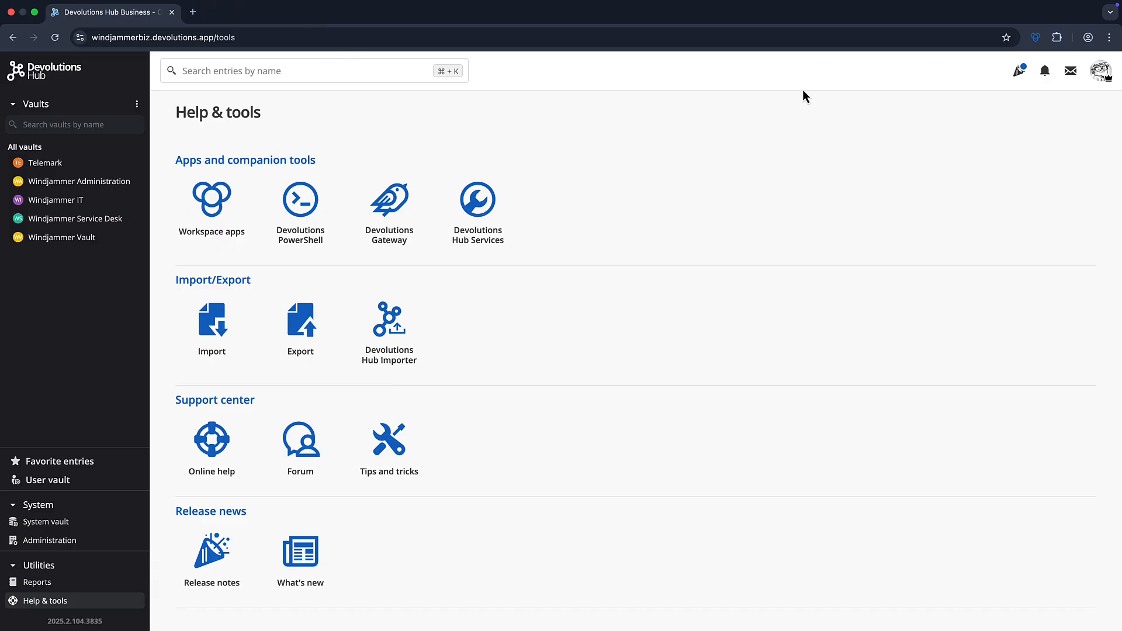
- Sync all five vaults in the extension, check the User vault entries, then open atlassian.com
click(1035, 38)
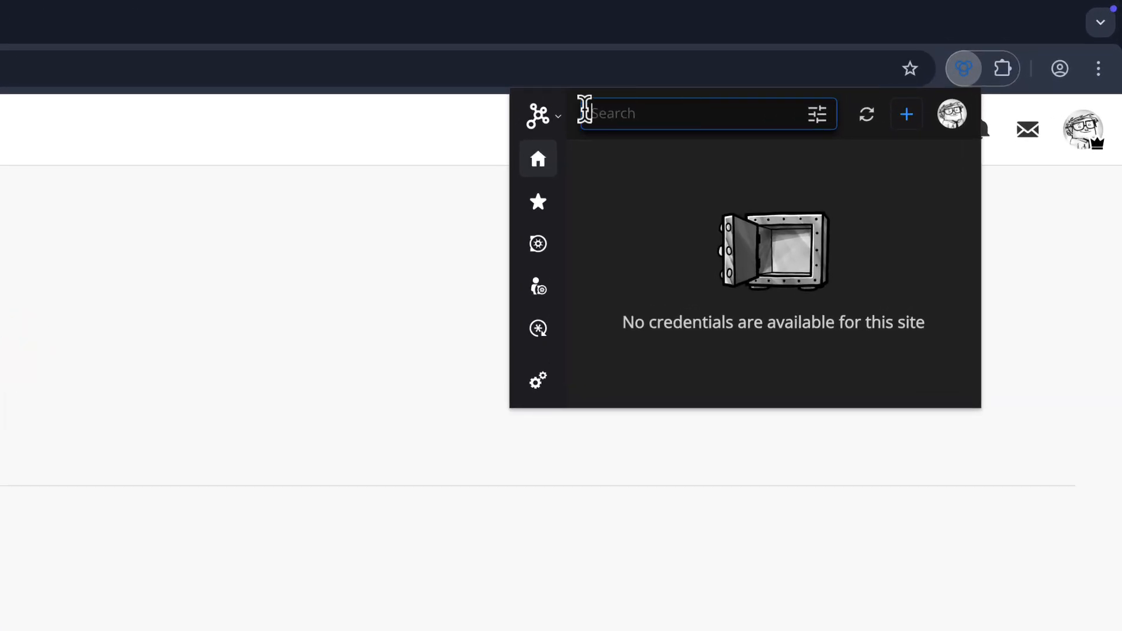
click(537, 246)
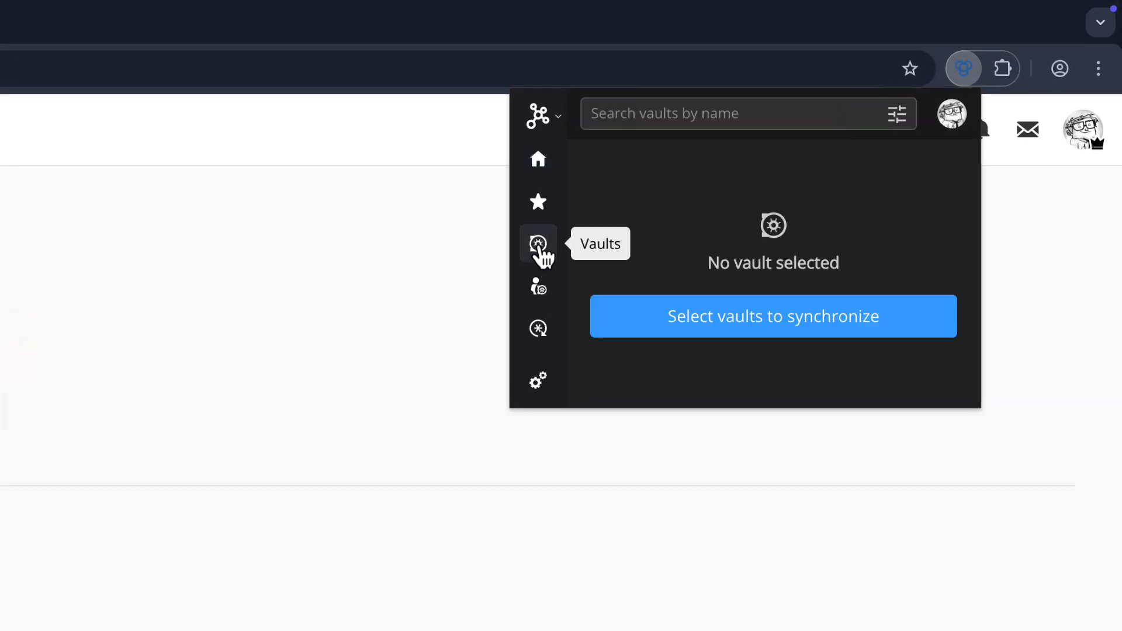
click(754, 319)
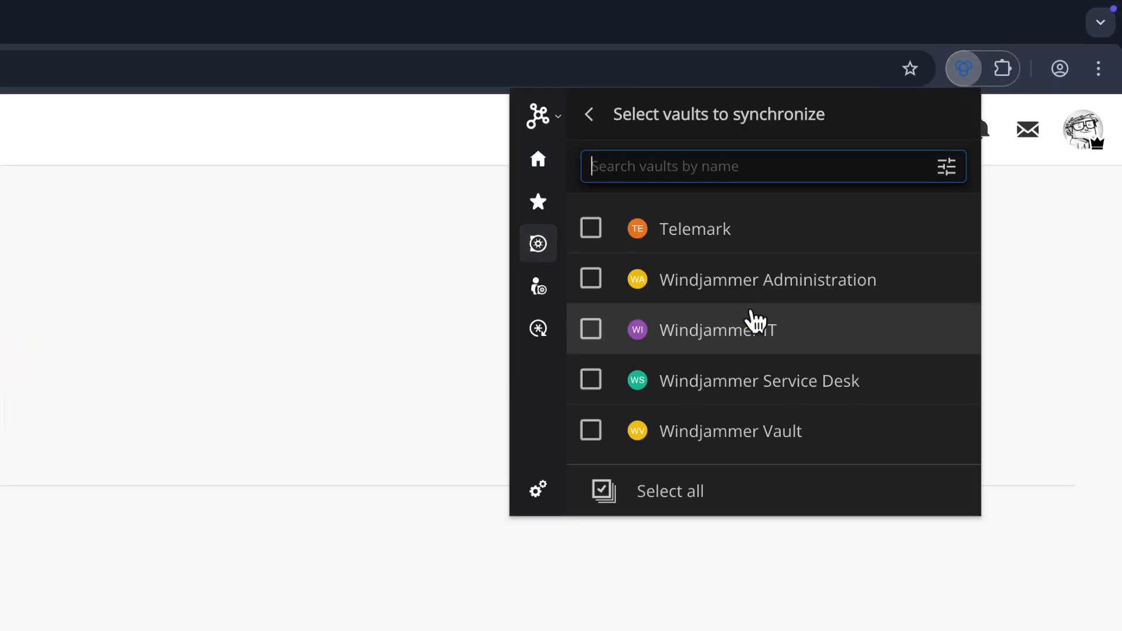
click(643, 498)
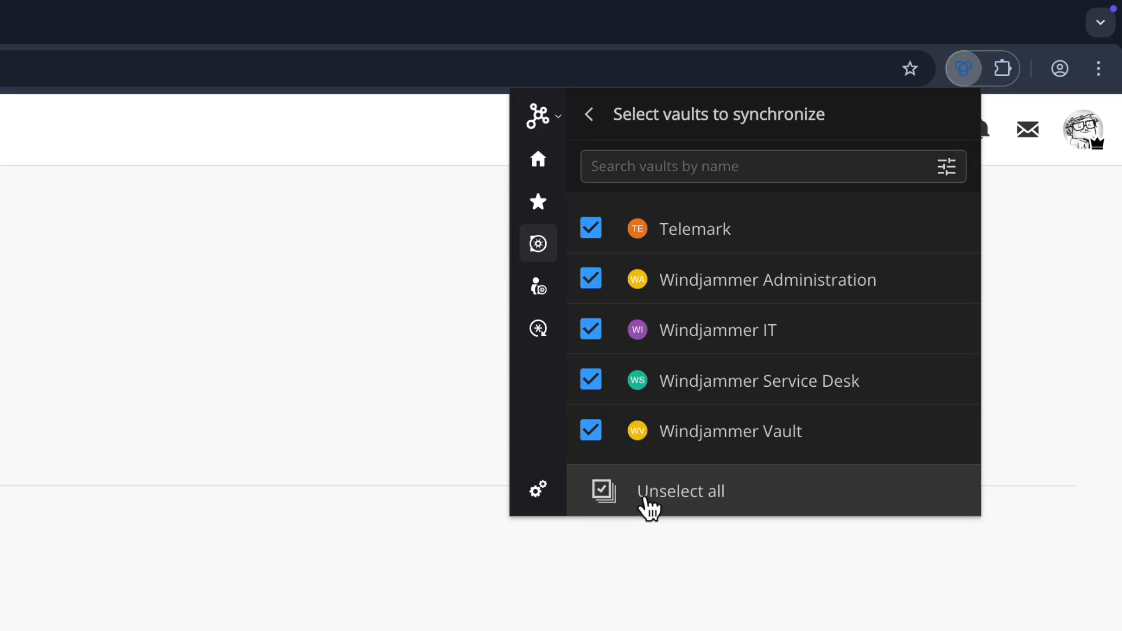
click(540, 295)
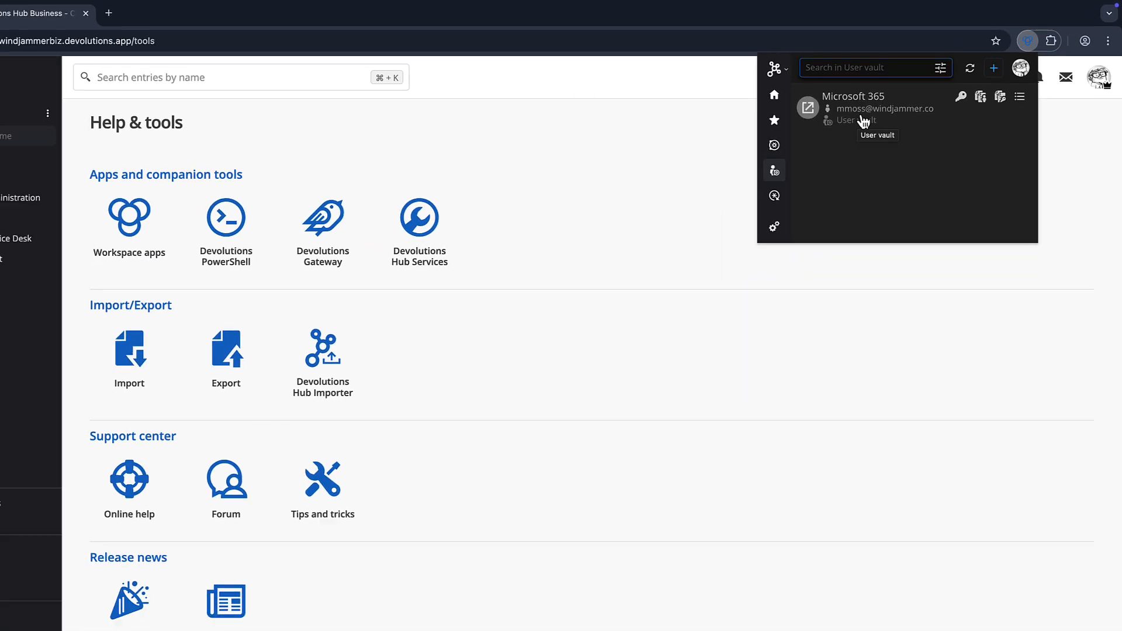
click(886, 111)
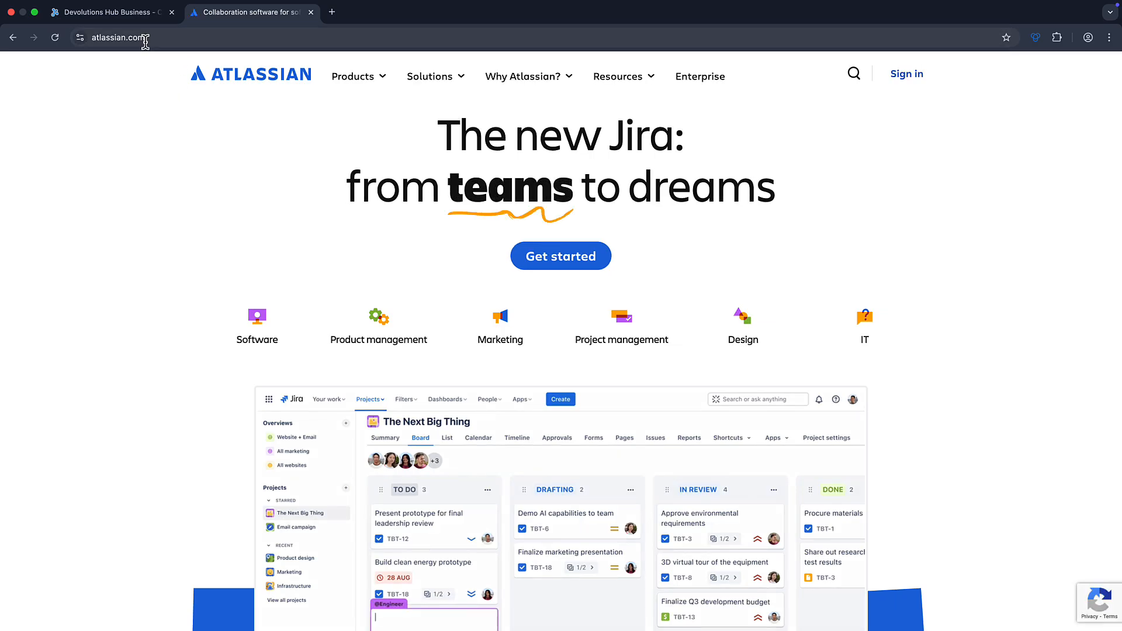
- Sign in to Atlassian with the autofilled email and the pasted account password
click(905, 79)
click(541, 266)
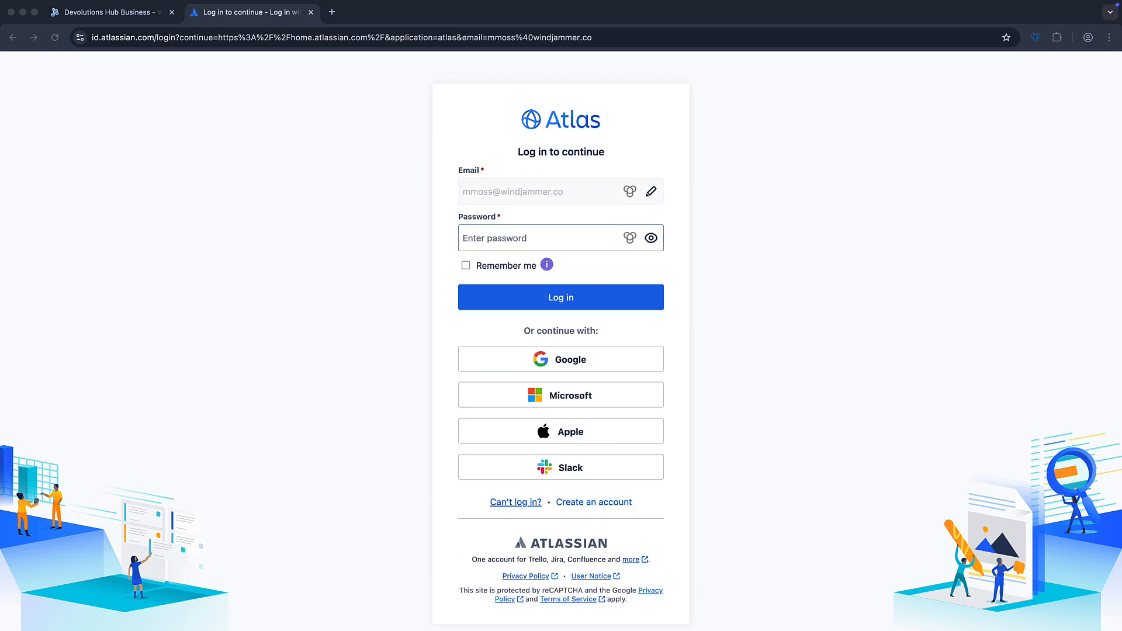
click(510, 238)
key(super+v)
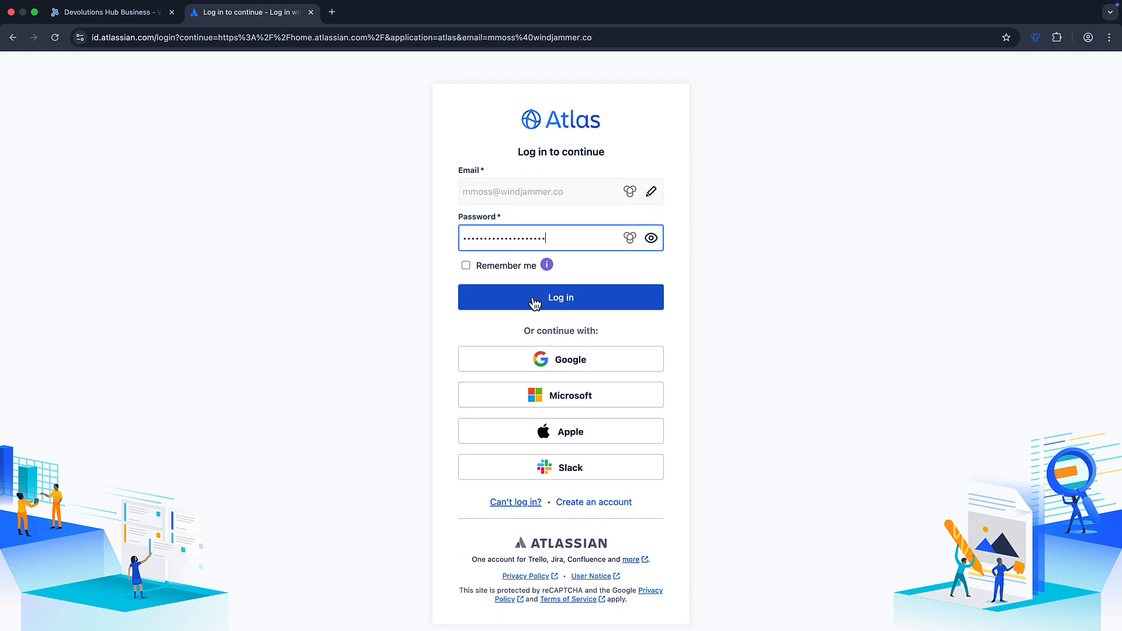
click(534, 300)
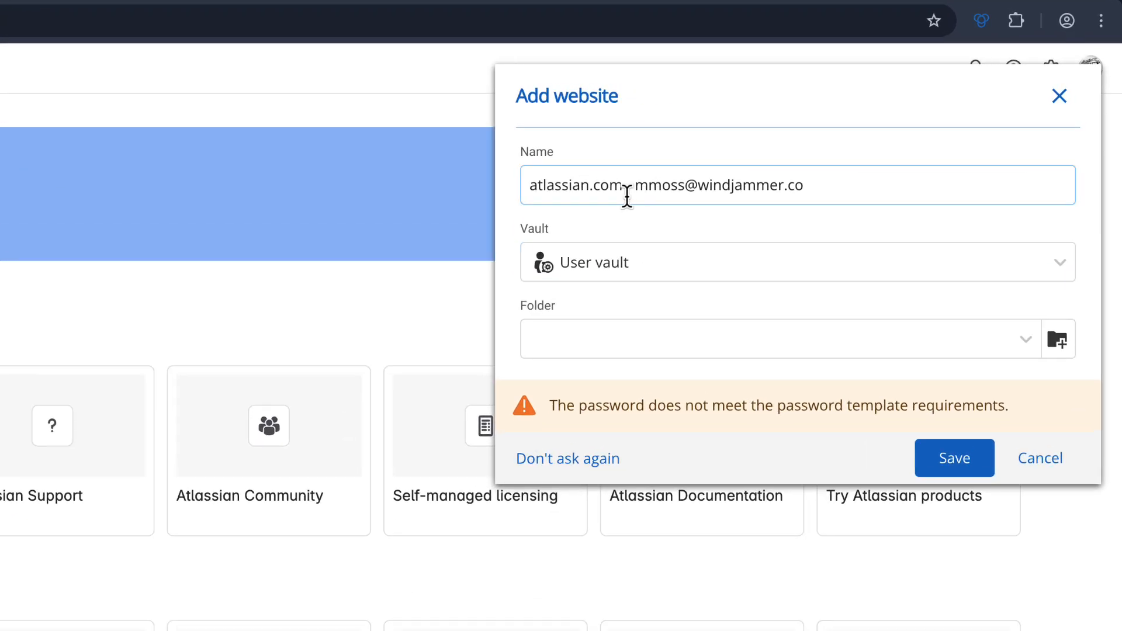
- Save the captured Atlassian login as an atlassian.com website entry in the User vault
click(676, 257)
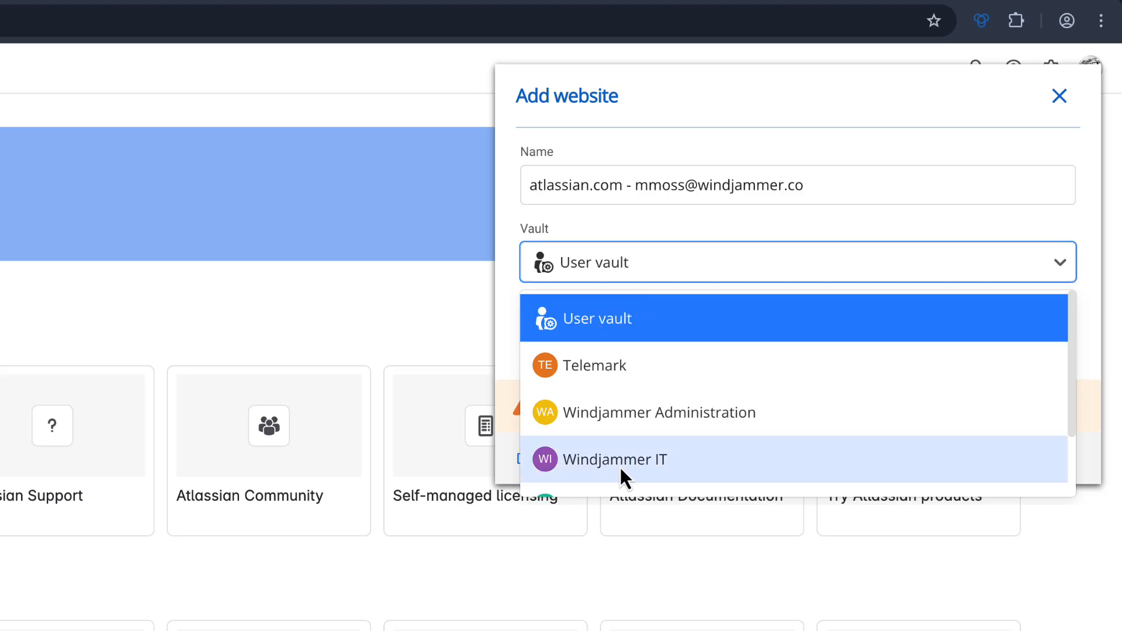
scroll(619, 468, down, 3)
scroll(620, 467, up, 3)
click(600, 321)
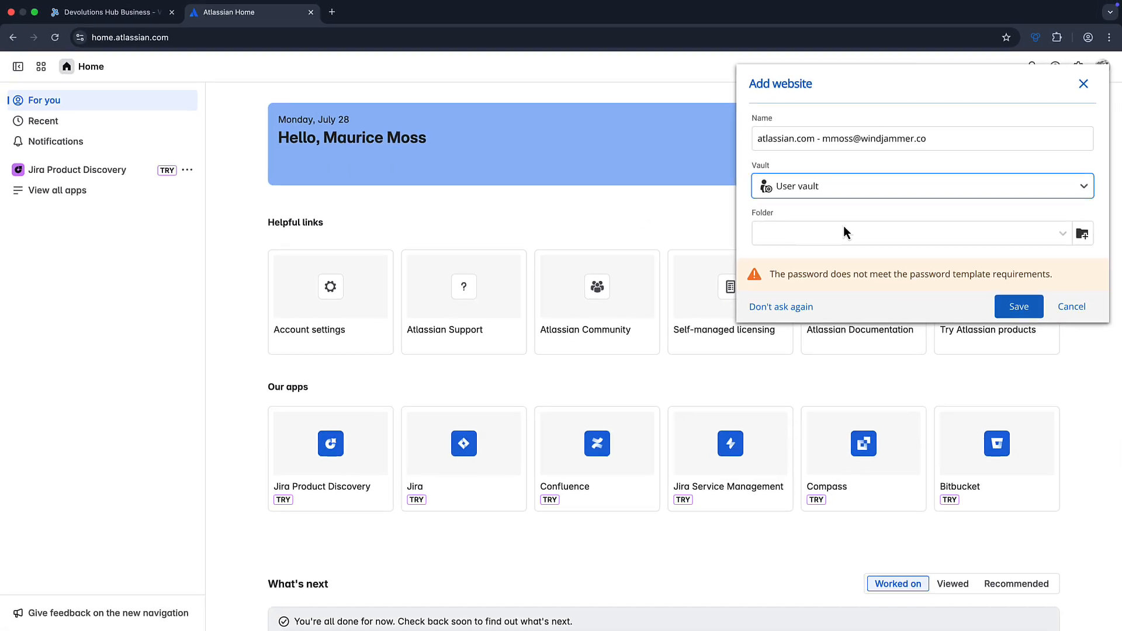
click(1019, 306)
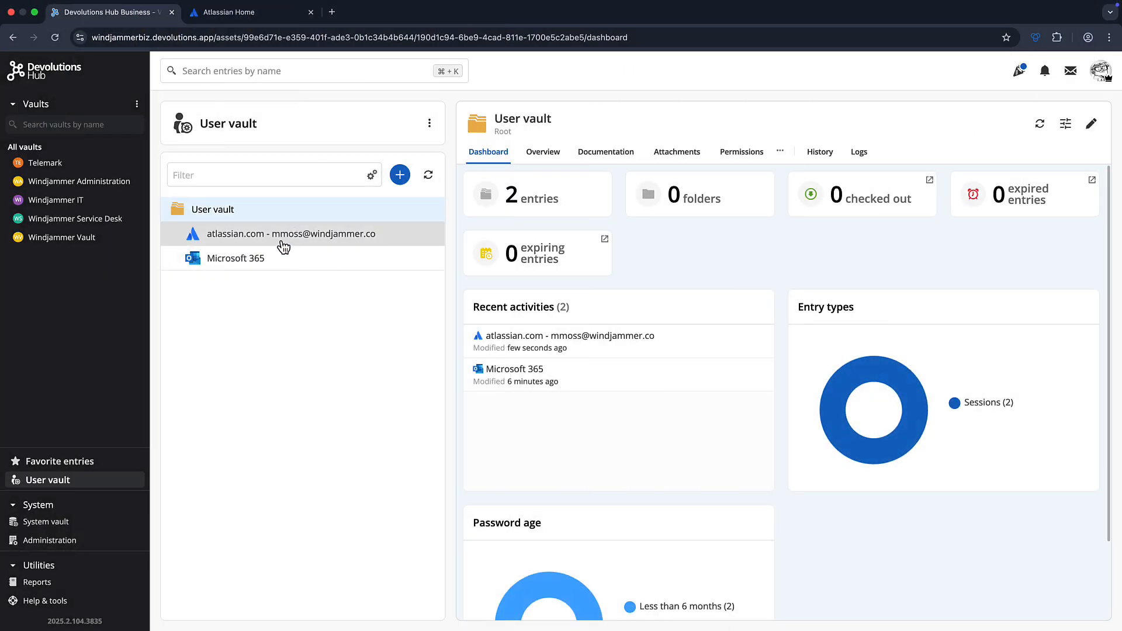
- Review the atlassian.com entry's website, username and masked password, then return to Atlassian Home
click(283, 247)
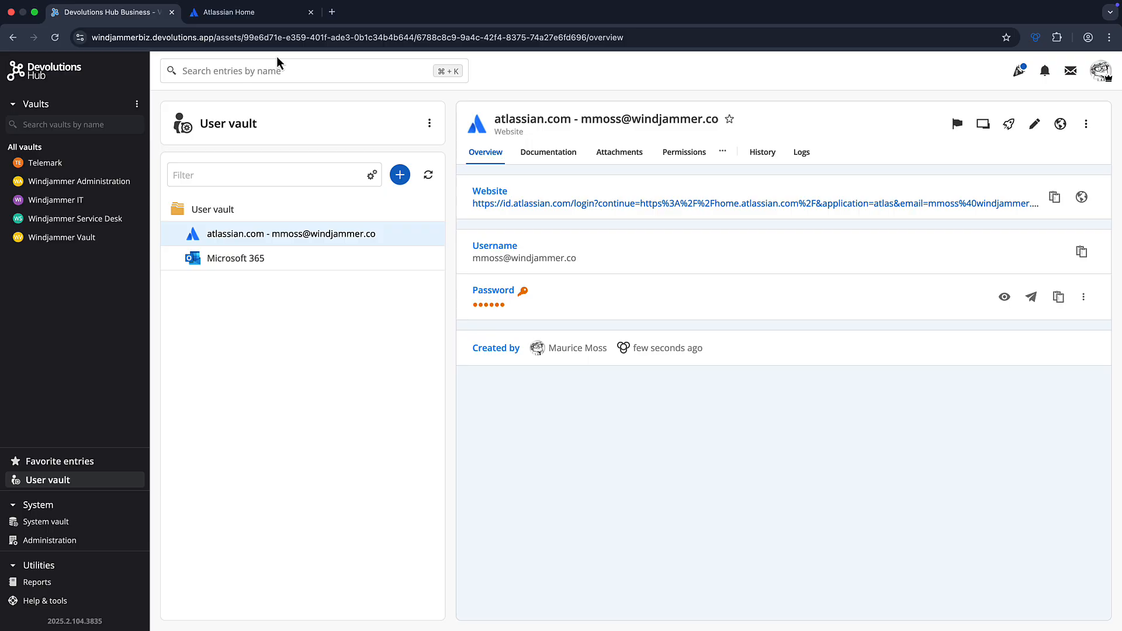
click(253, 14)
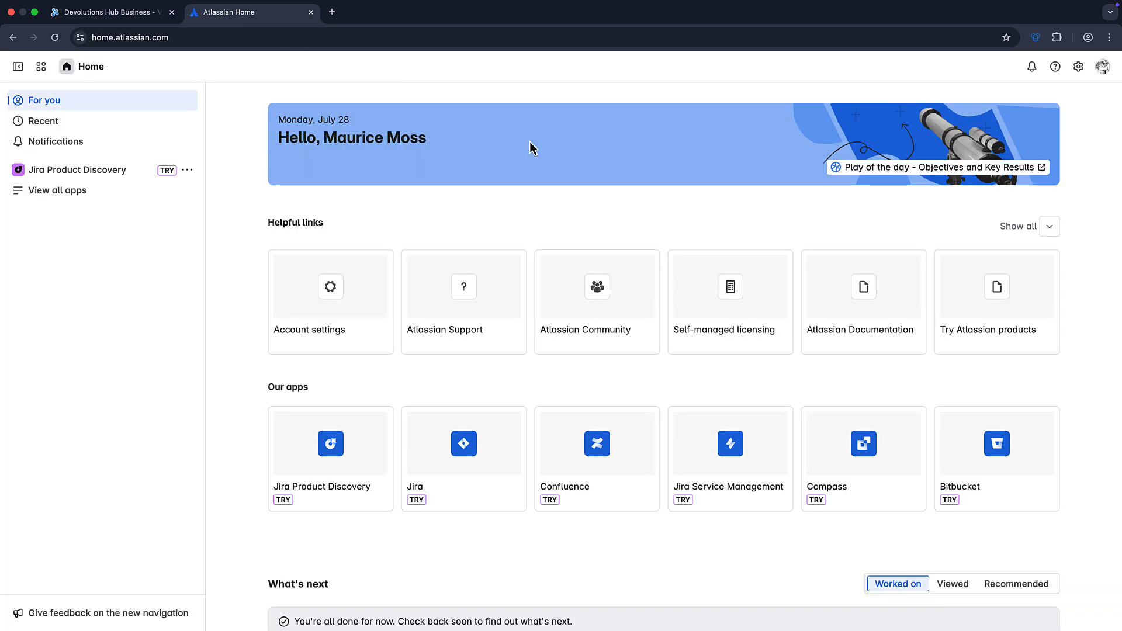
- Log out of Atlassian from the account menu and return to its login page
click(1103, 66)
click(962, 283)
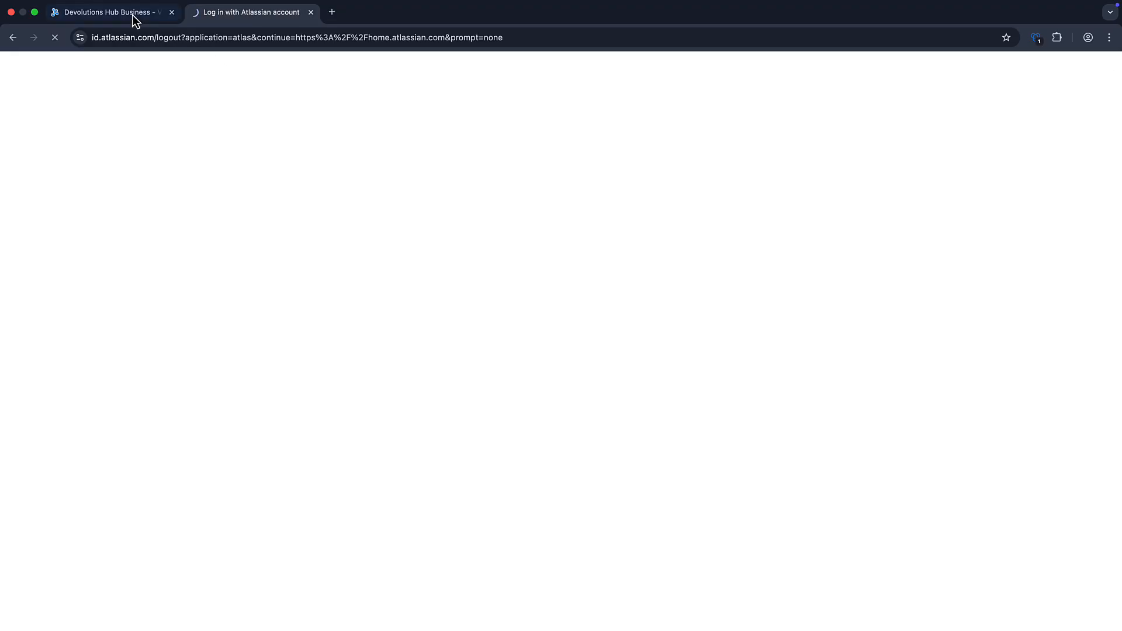
click(131, 16)
click(250, 14)
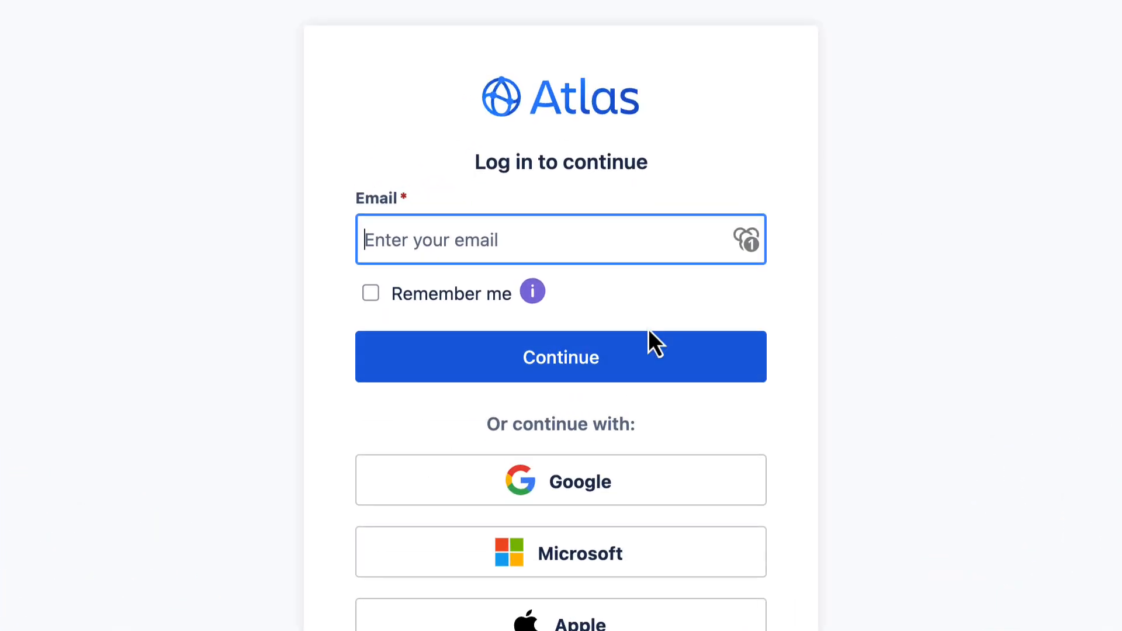
- Sign back in using the saved atlassian.com login, then check the site's saved entries
click(748, 242)
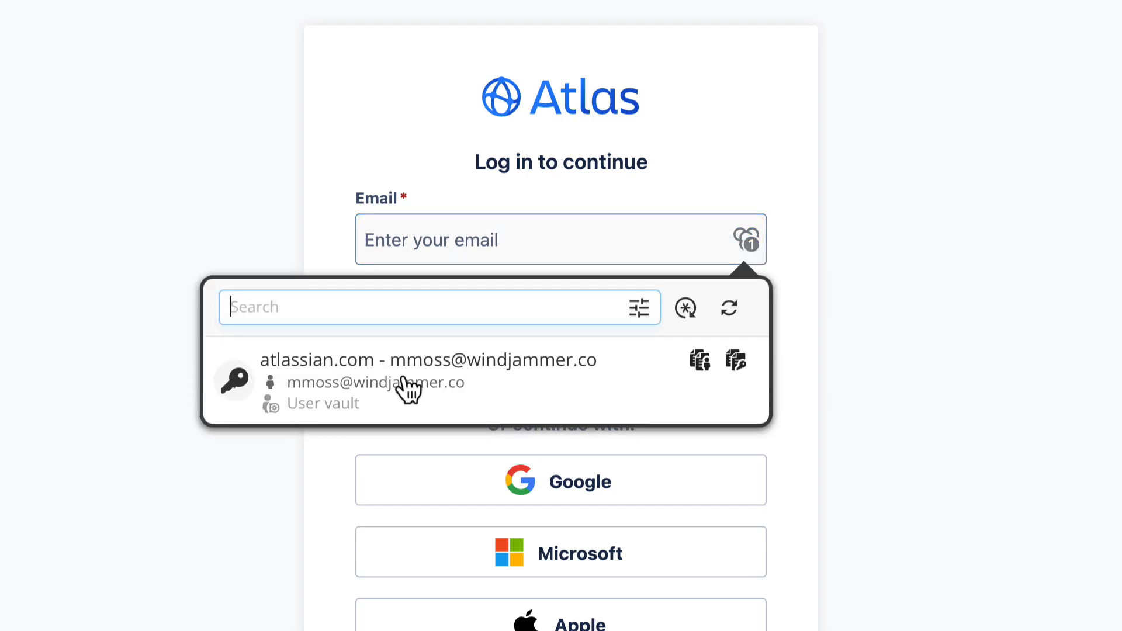
click(367, 397)
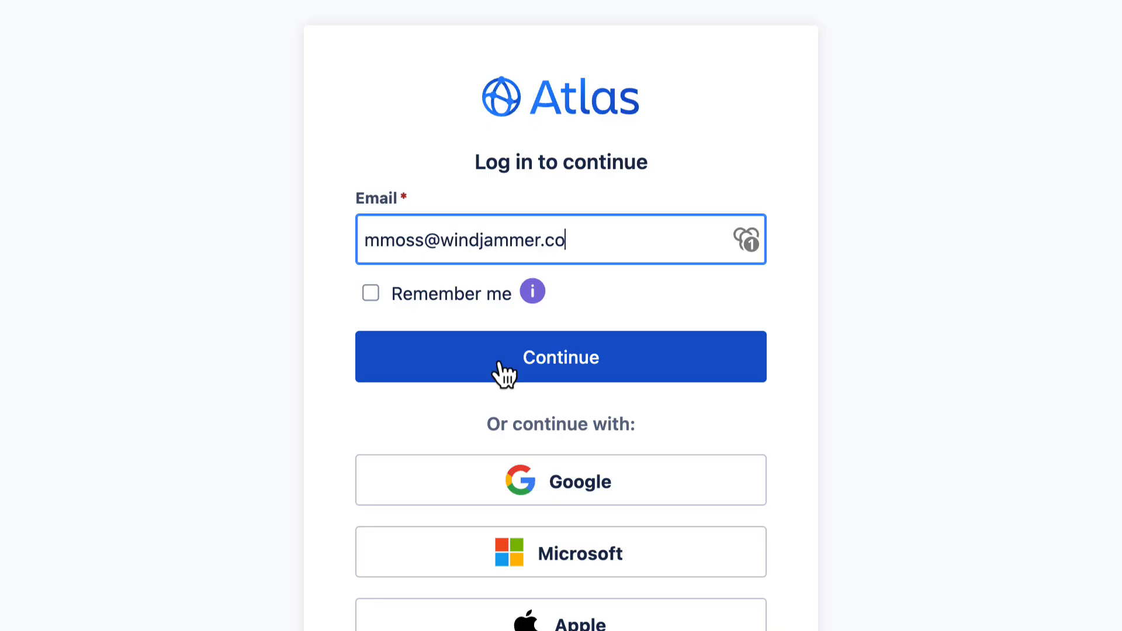
click(536, 370)
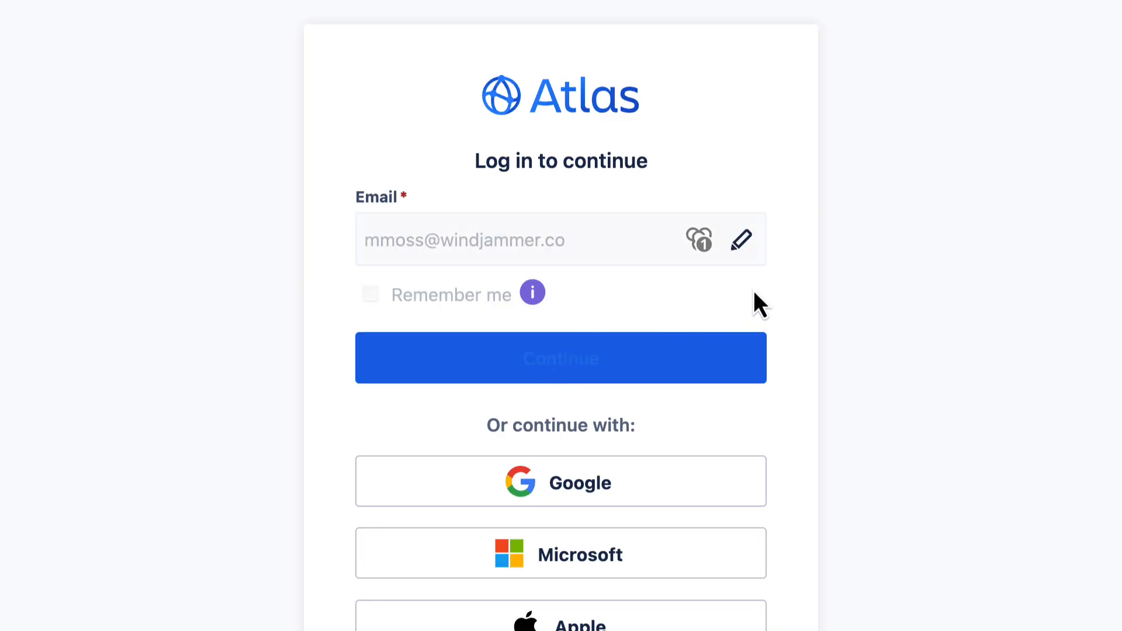
click(556, 432)
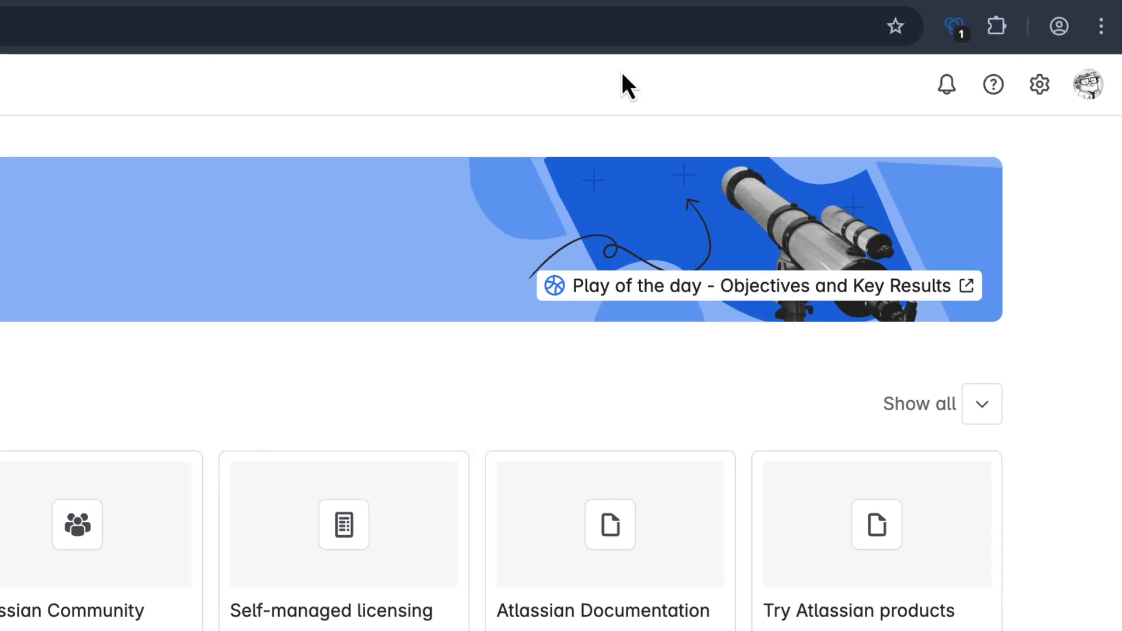
click(937, 33)
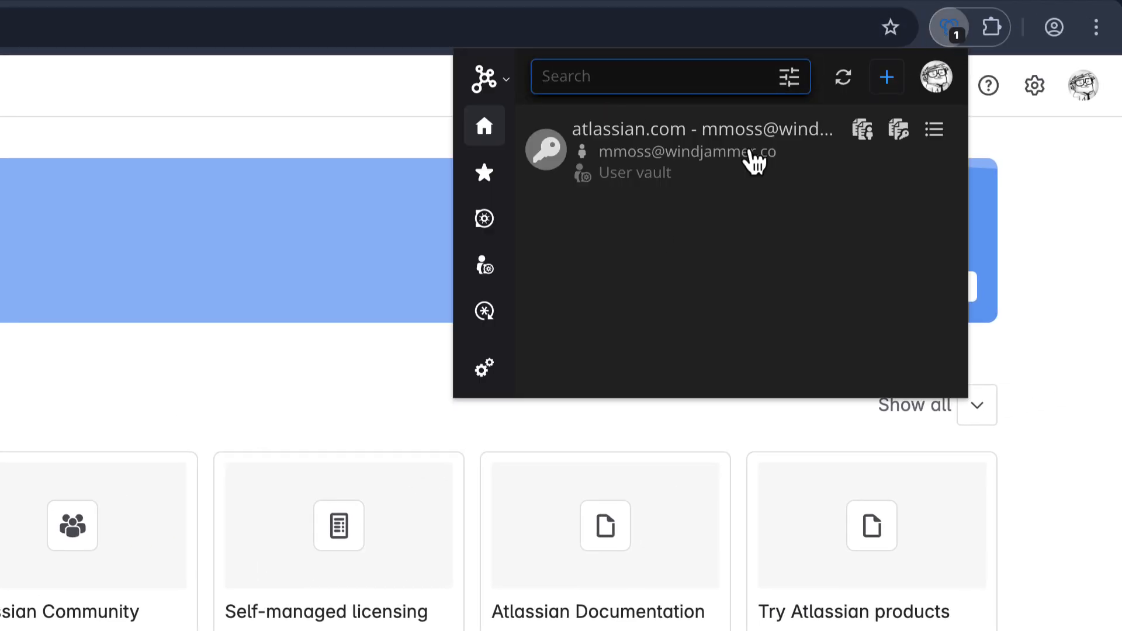
click(680, 188)
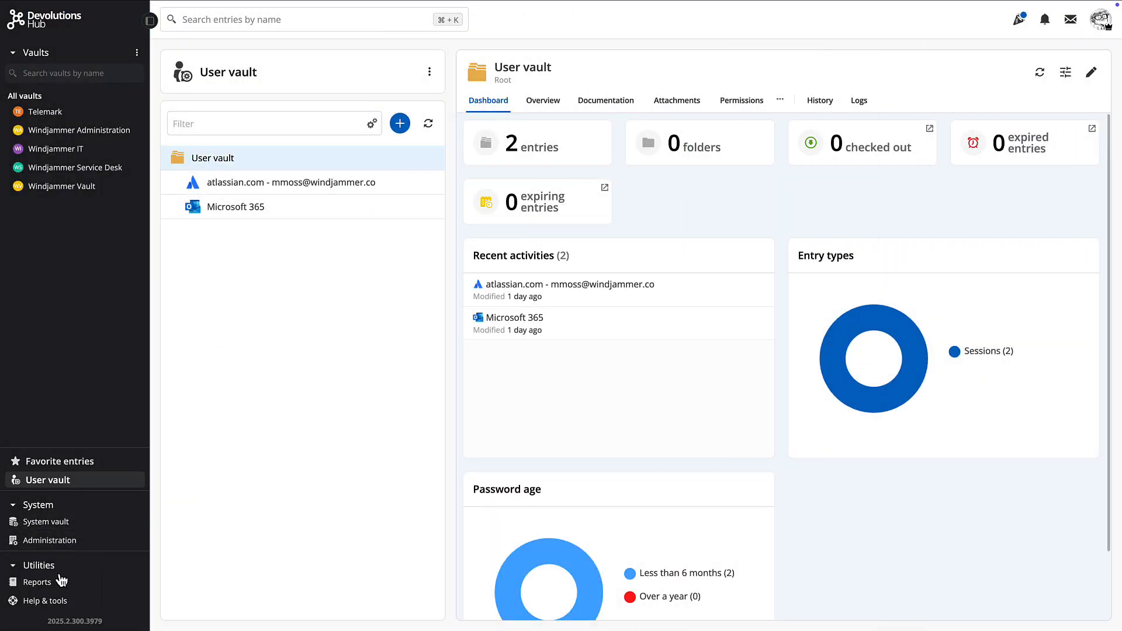
- Start a KeePass (.csv) import in Help & tools using the KeePass Database.csv file
click(51, 607)
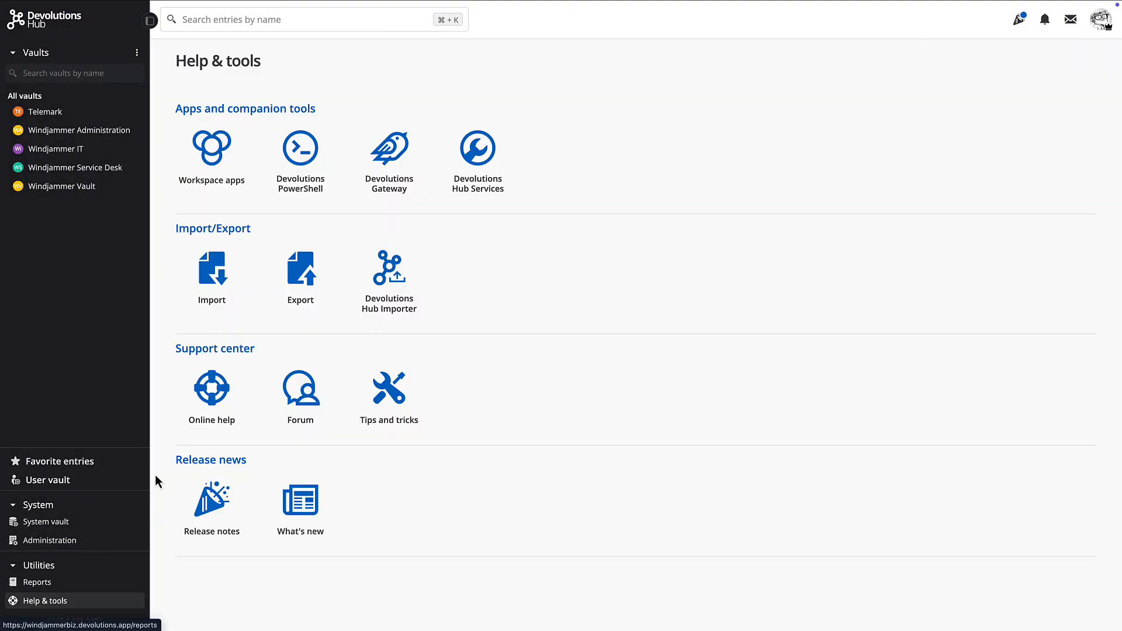
click(213, 292)
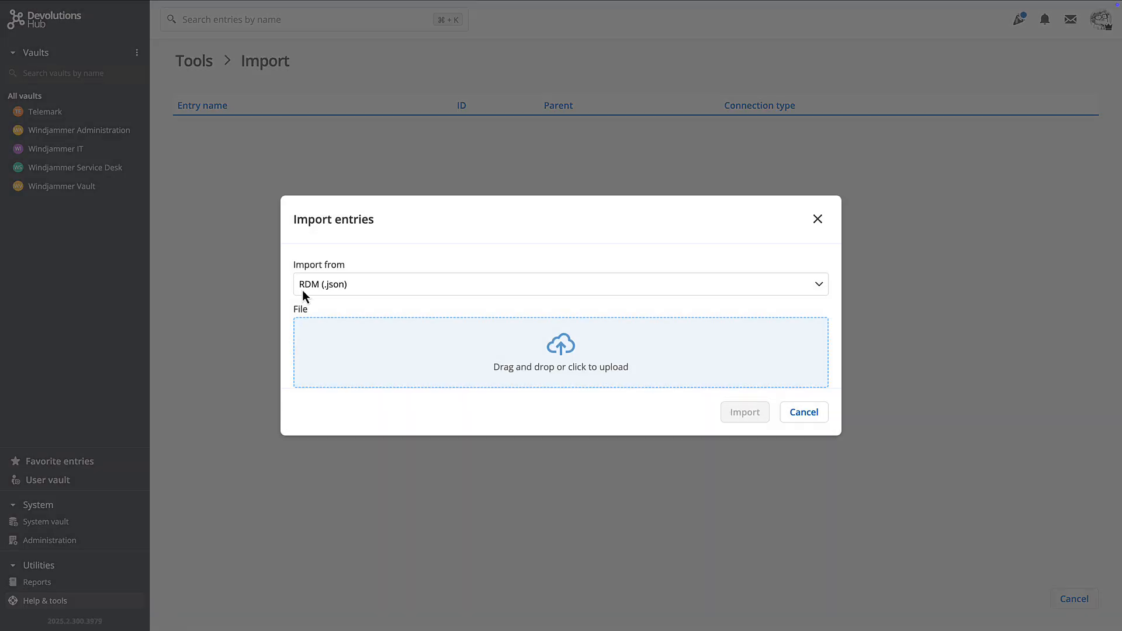
click(469, 291)
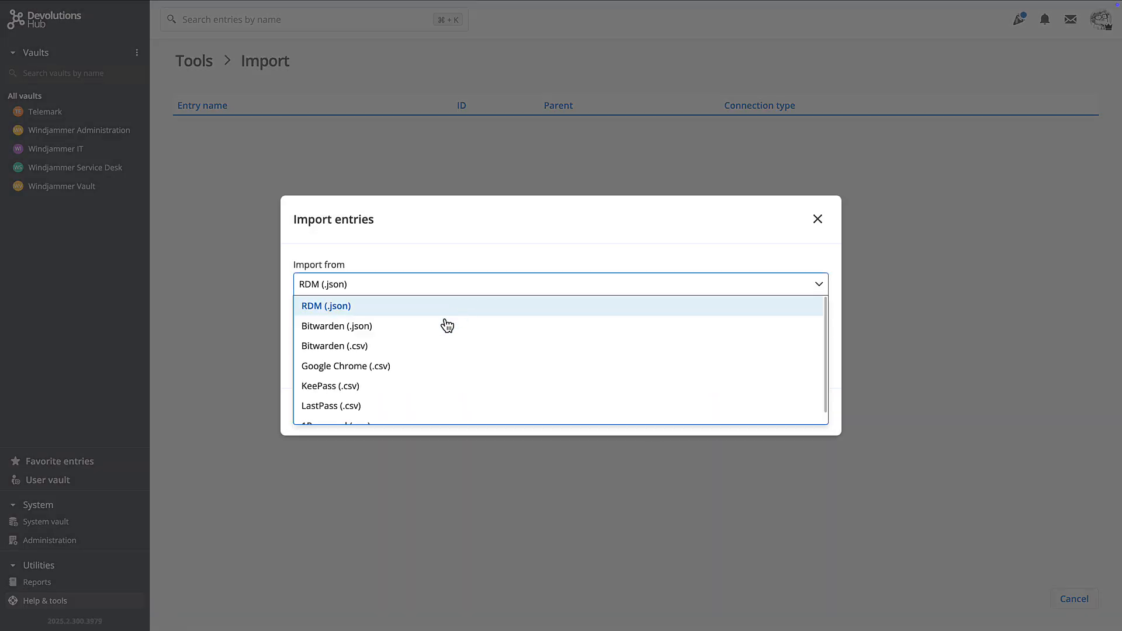
click(345, 389)
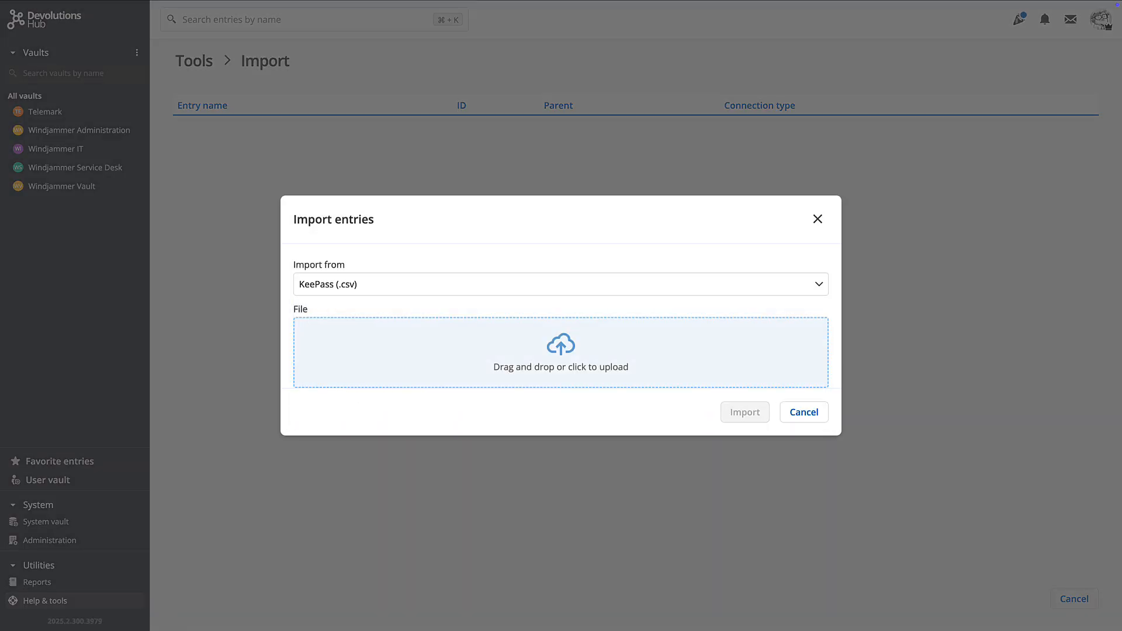
drag(684, 501, 539, 371)
- Import the entries into a new KeePass Import folder in the User vault
click(324, 362)
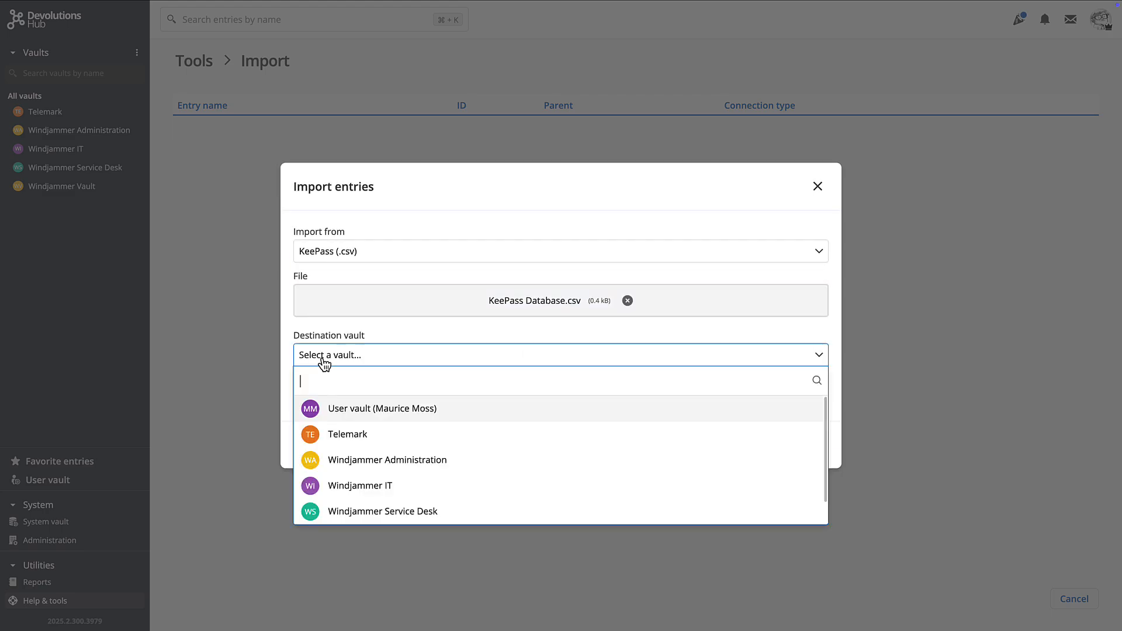
click(368, 409)
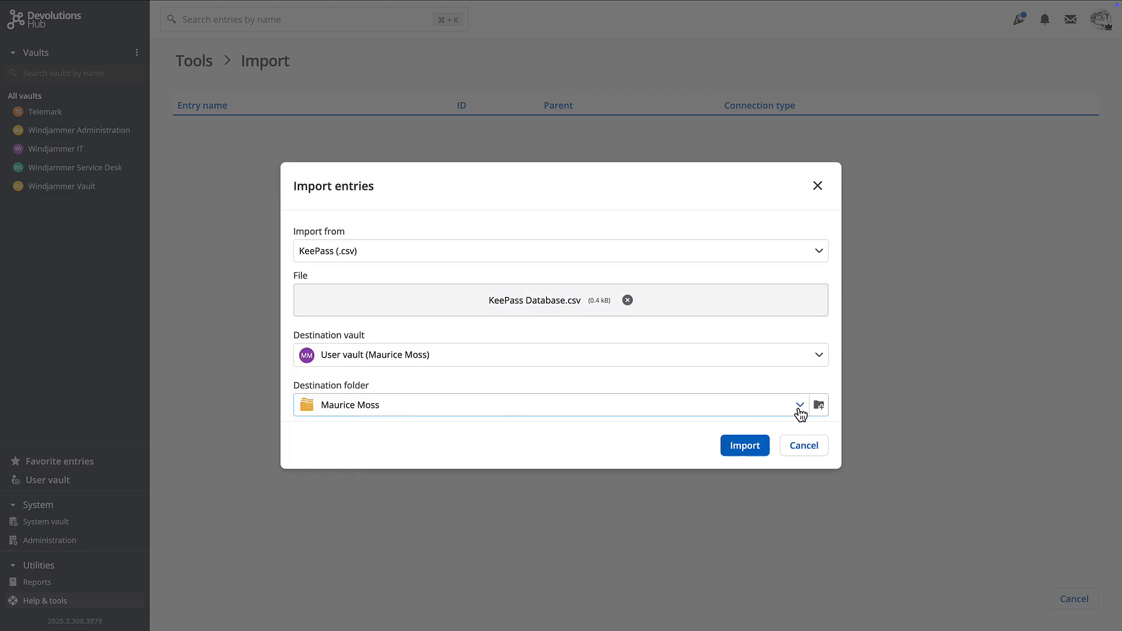
click(819, 405)
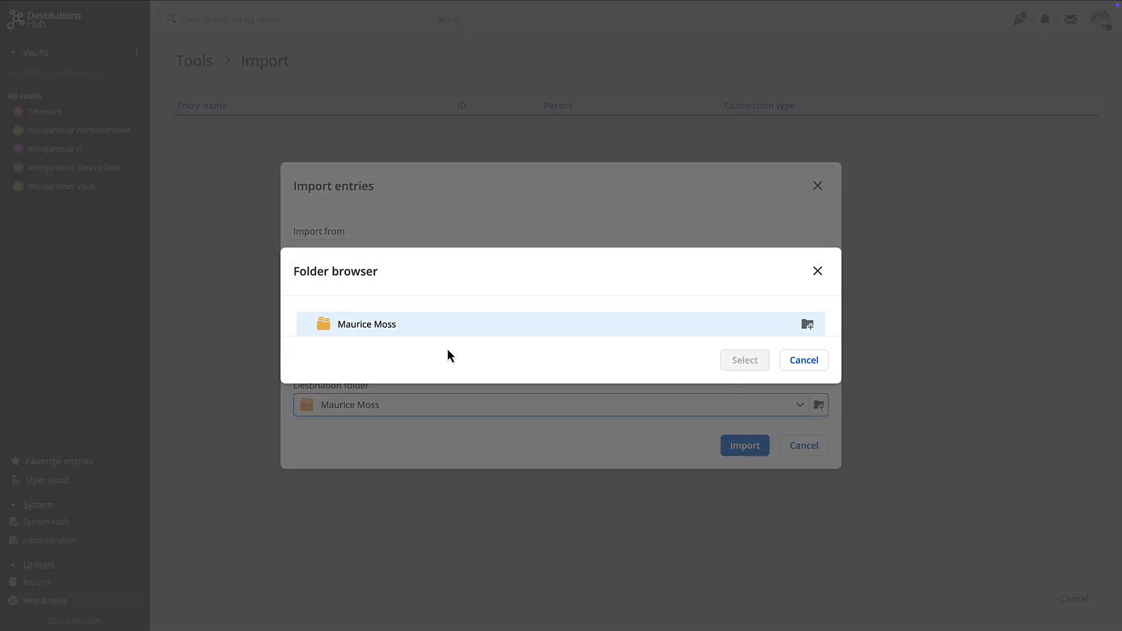
click(807, 324)
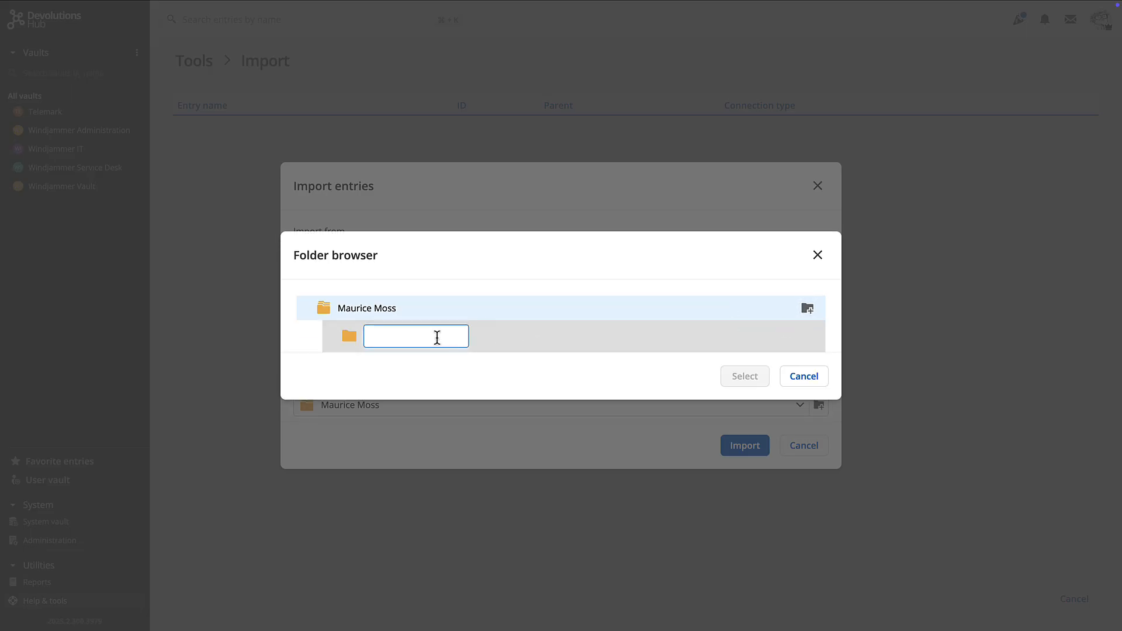
text(KeePass Import)
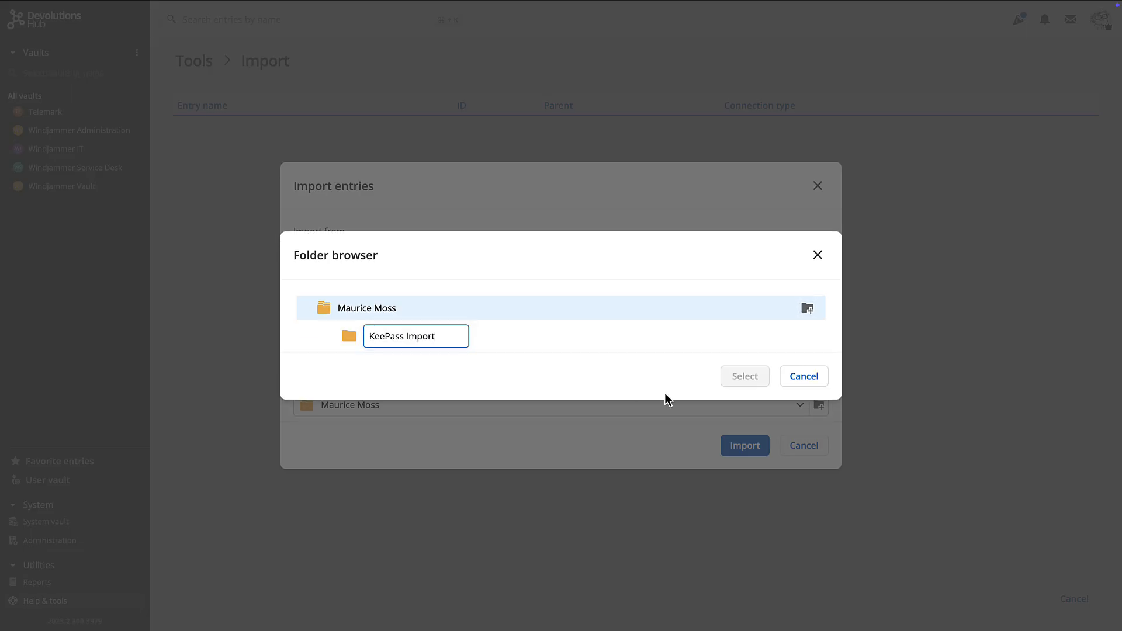
key(Return)
click(734, 375)
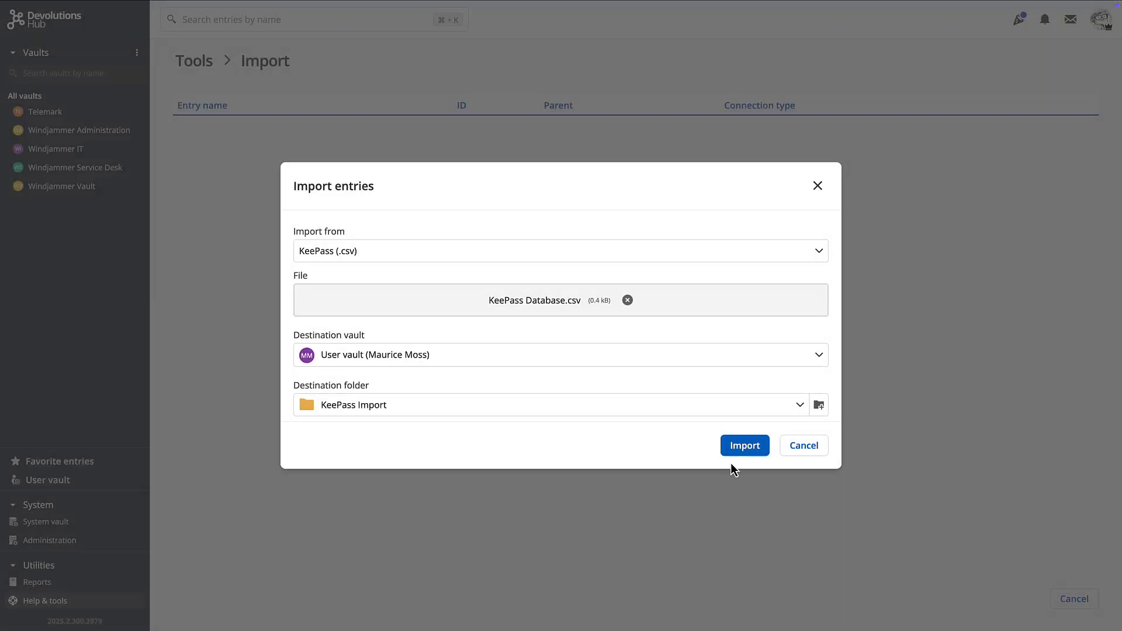
click(739, 451)
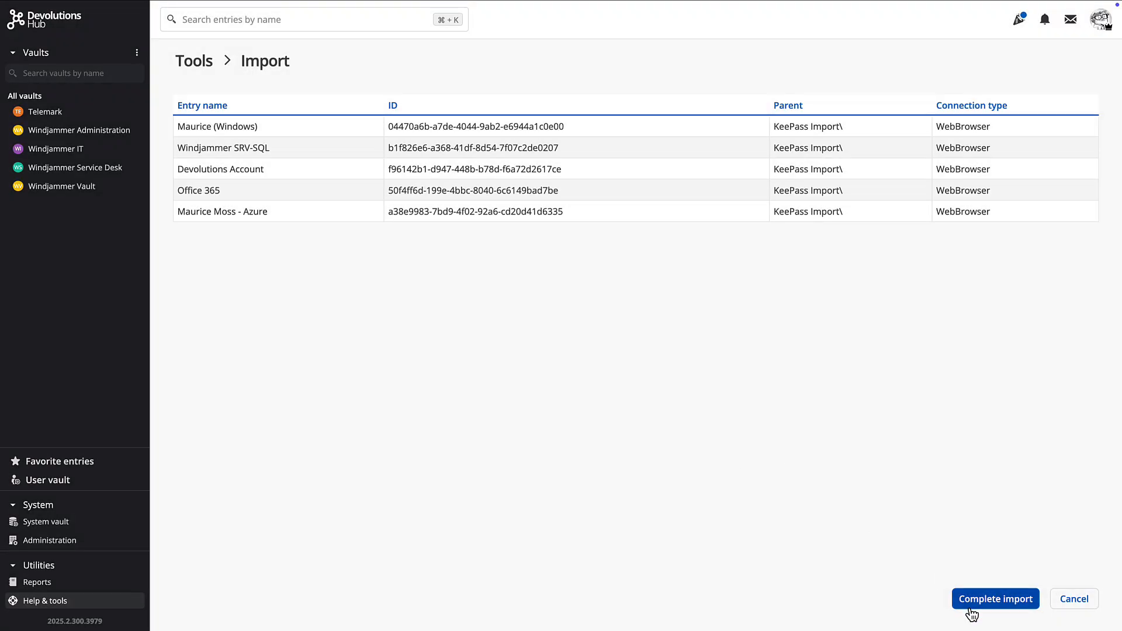
click(988, 602)
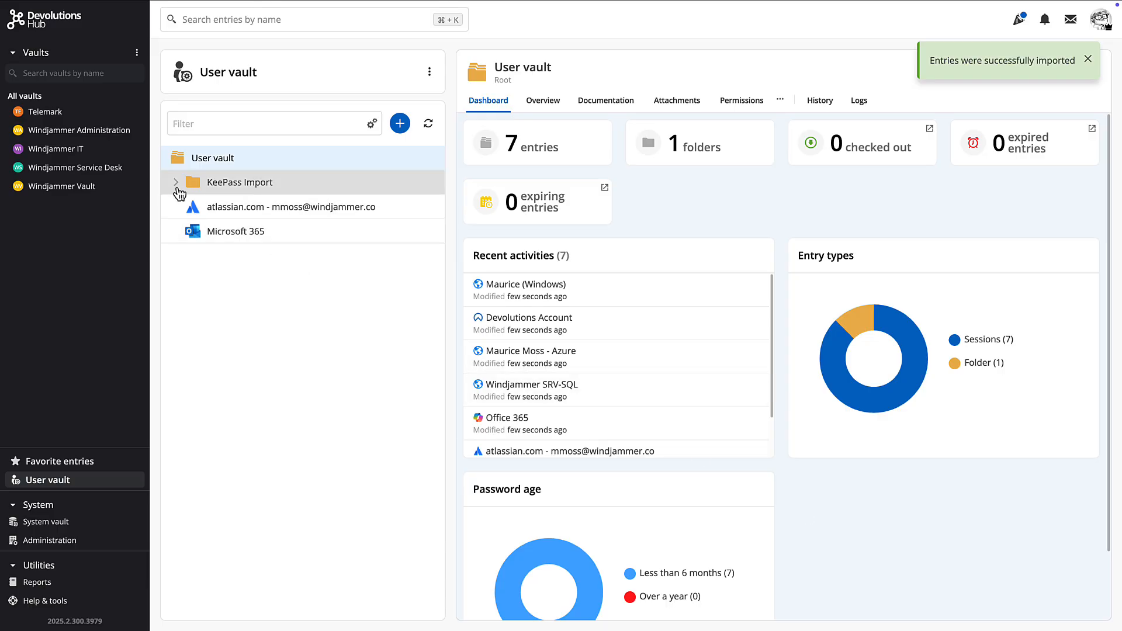
- Expand KeePass Import and view the Devolutions Account, Windows login and Azure login entries
click(179, 190)
click(260, 211)
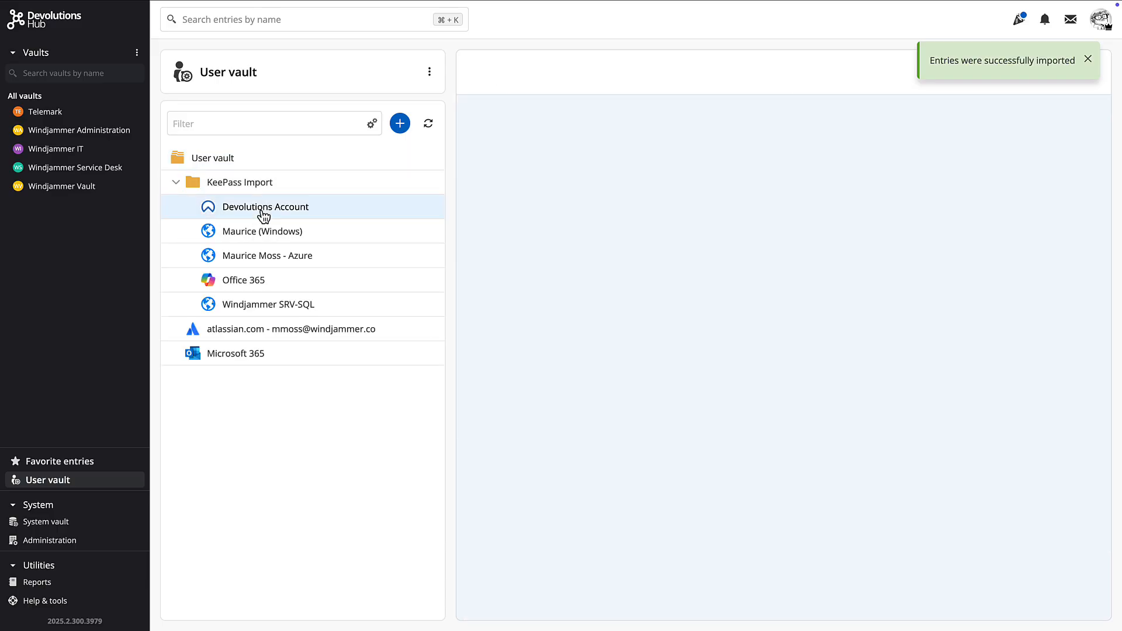
click(255, 240)
click(253, 259)
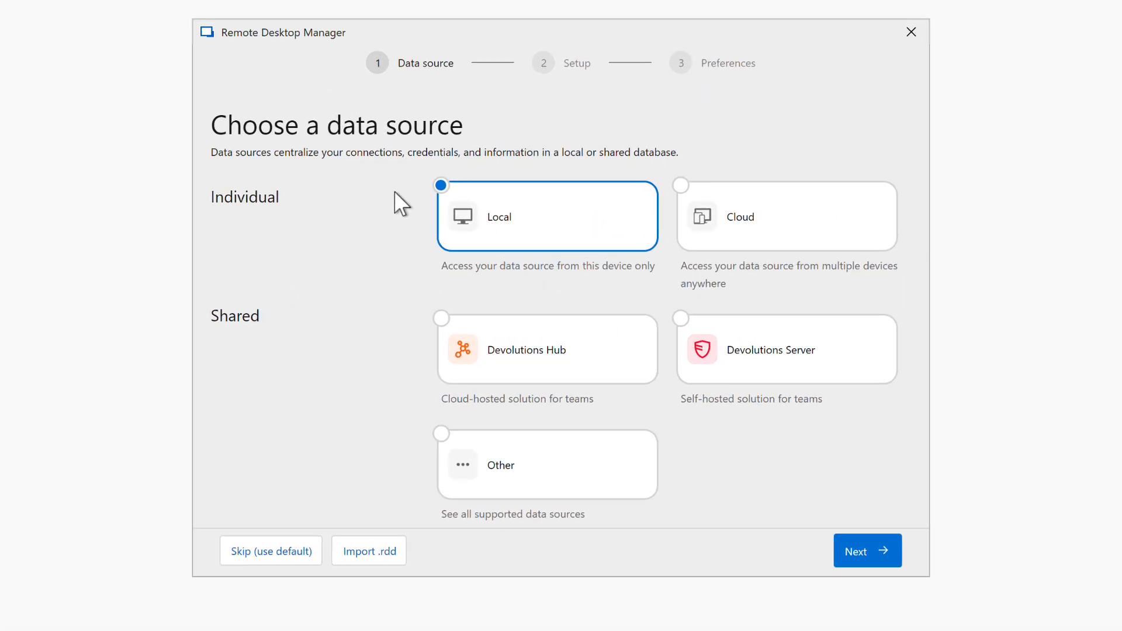
- Choose Devolutions Hub as the data source and sign in with the account e-mail and Hub host address
click(553, 361)
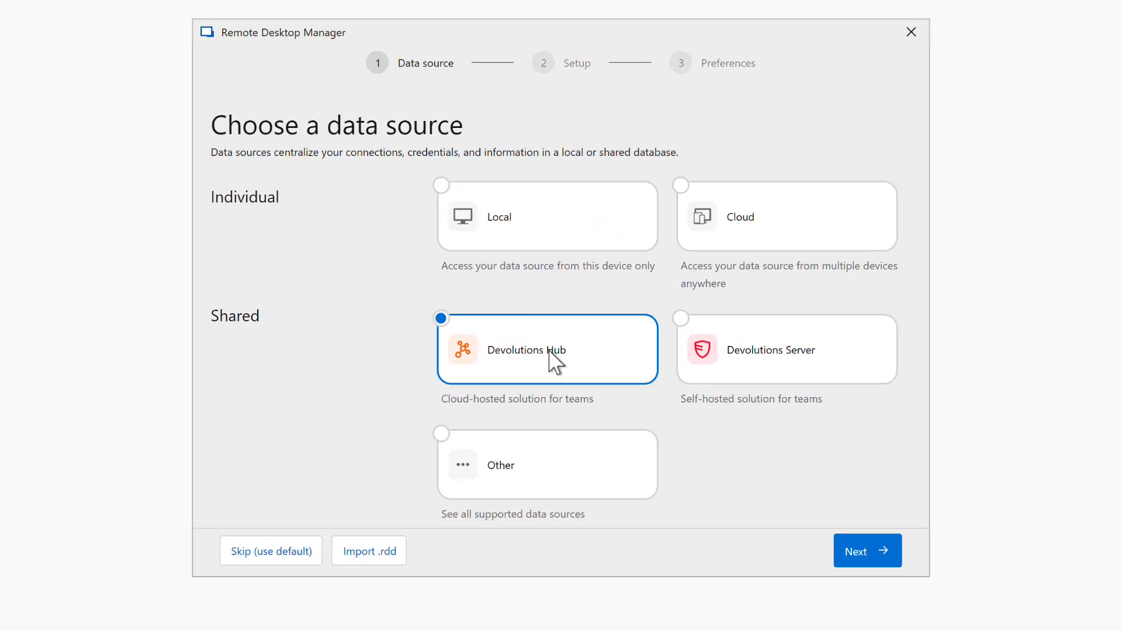
click(856, 558)
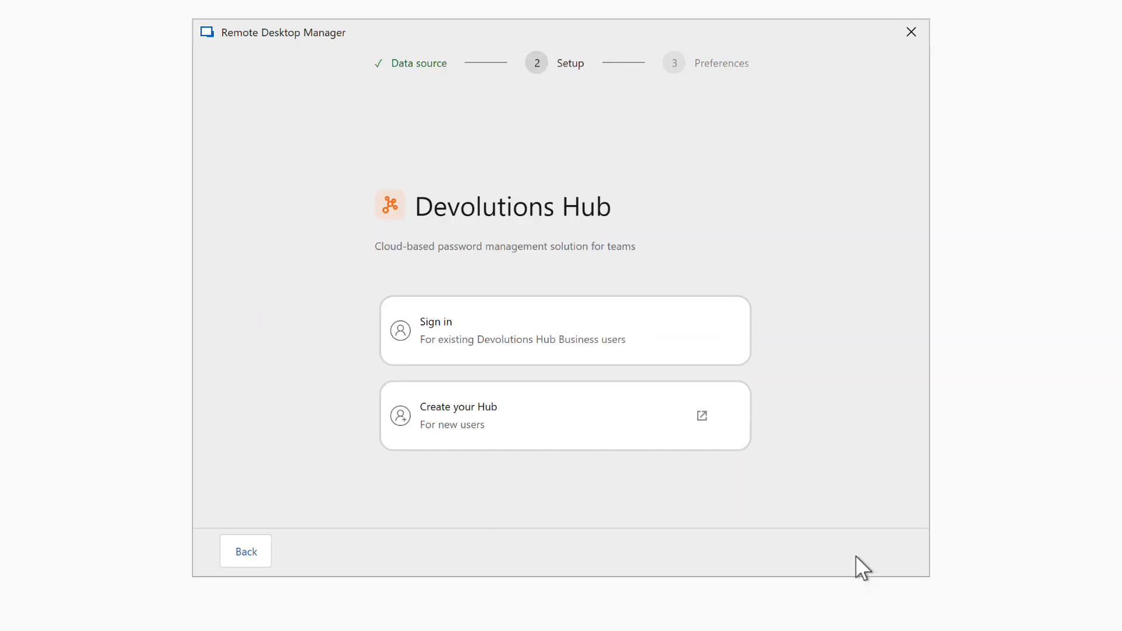
click(469, 334)
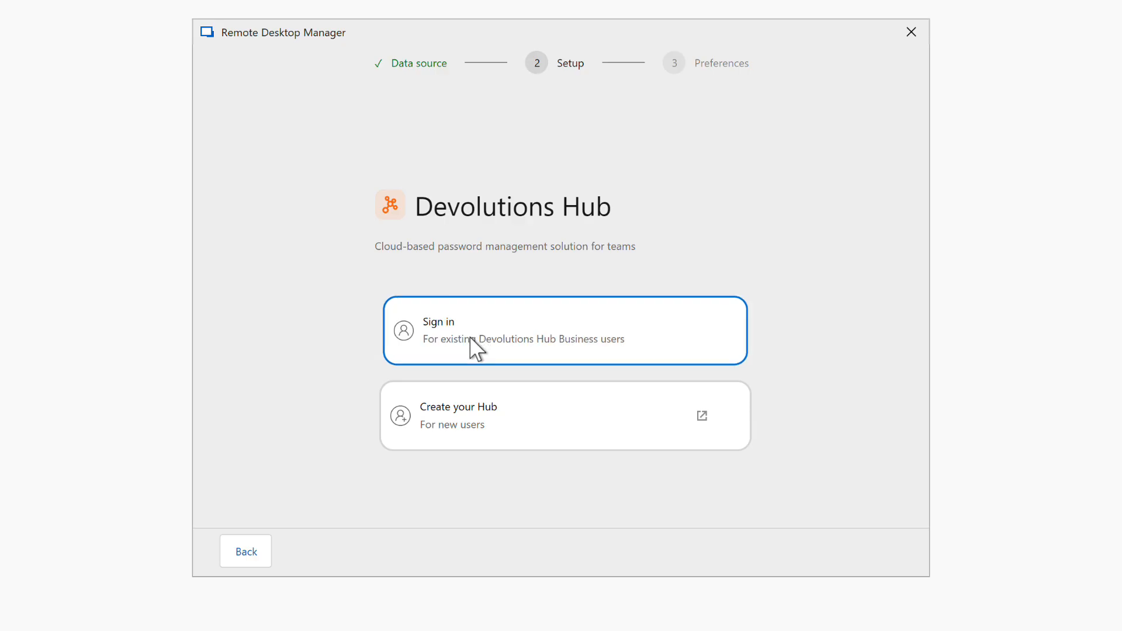
click(446, 310)
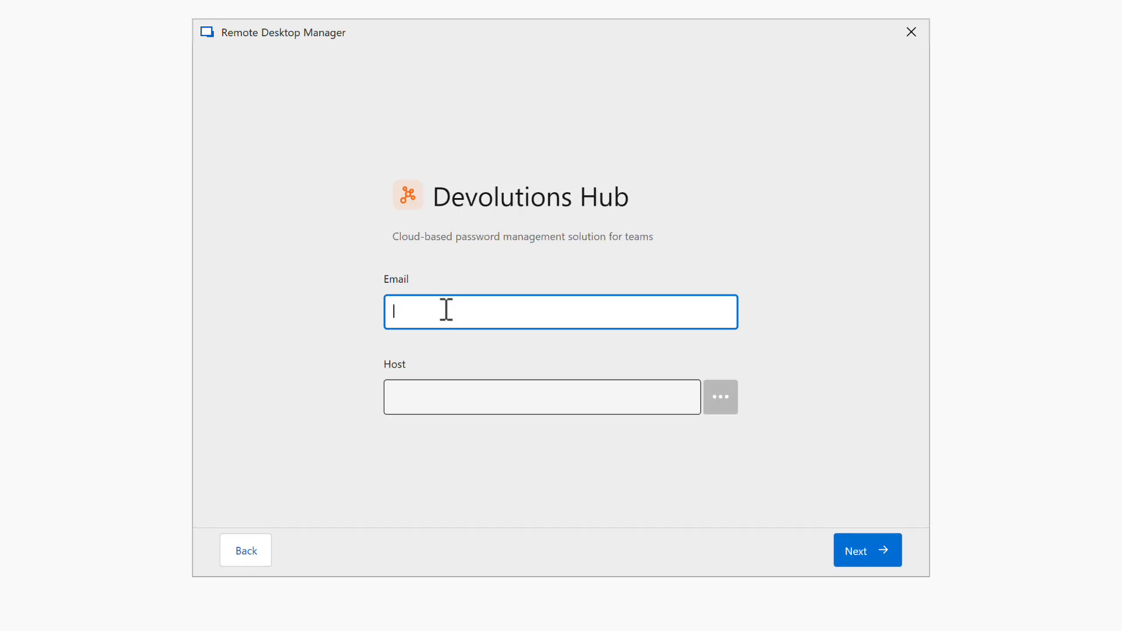
click(471, 401)
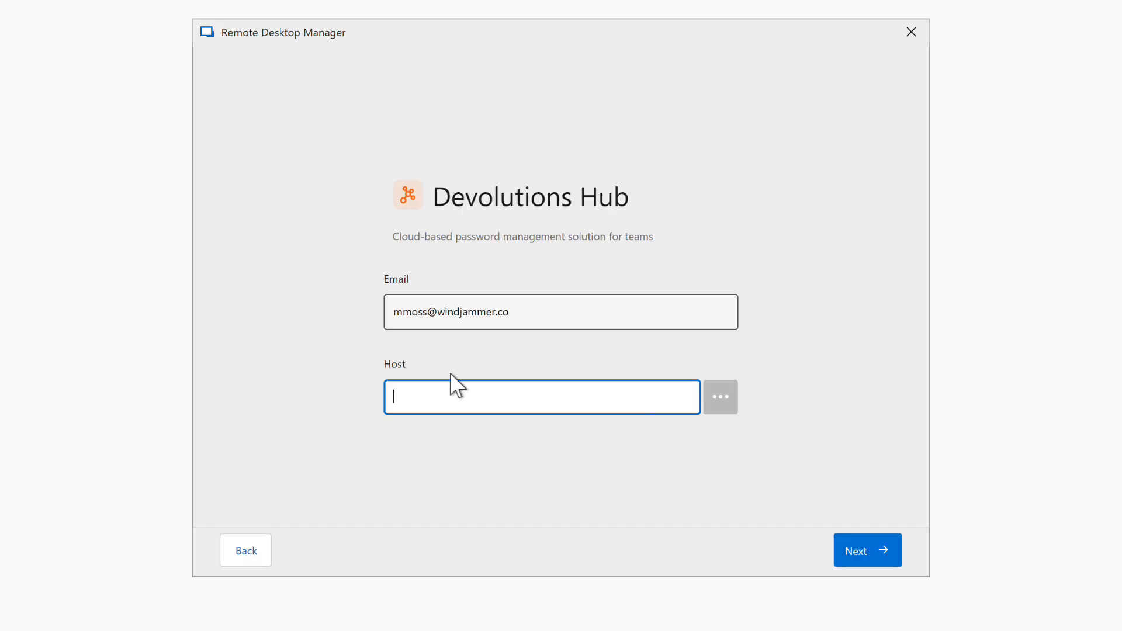
text(https://windjammerbiz.devolutions.app/)
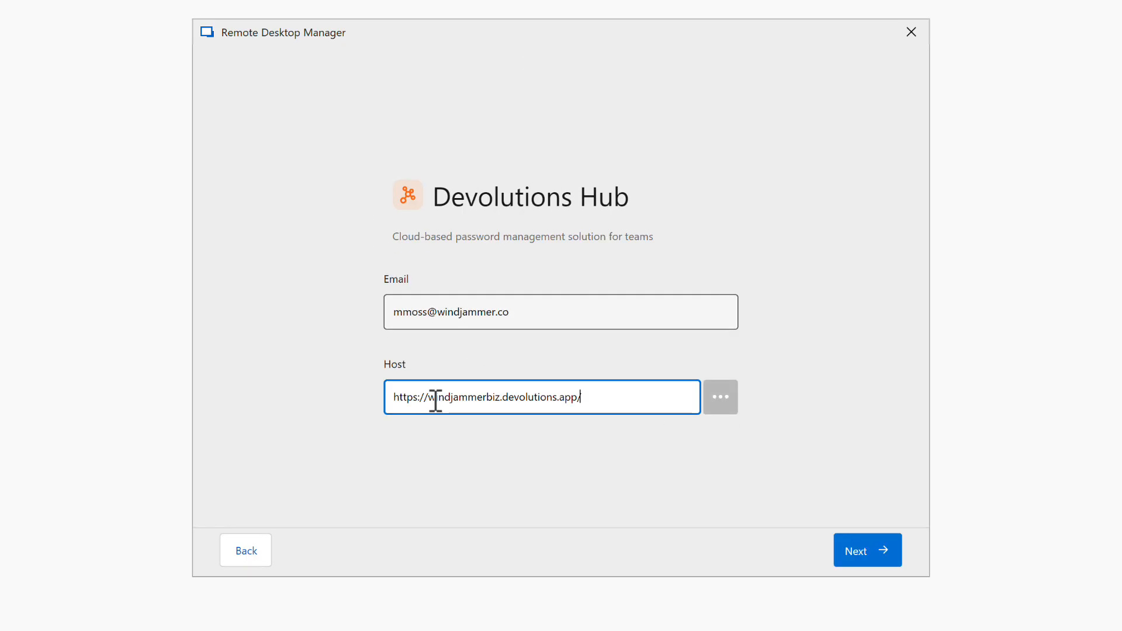
- Keep the default interface and monthly update preferences and skip the newsletter page
click(856, 554)
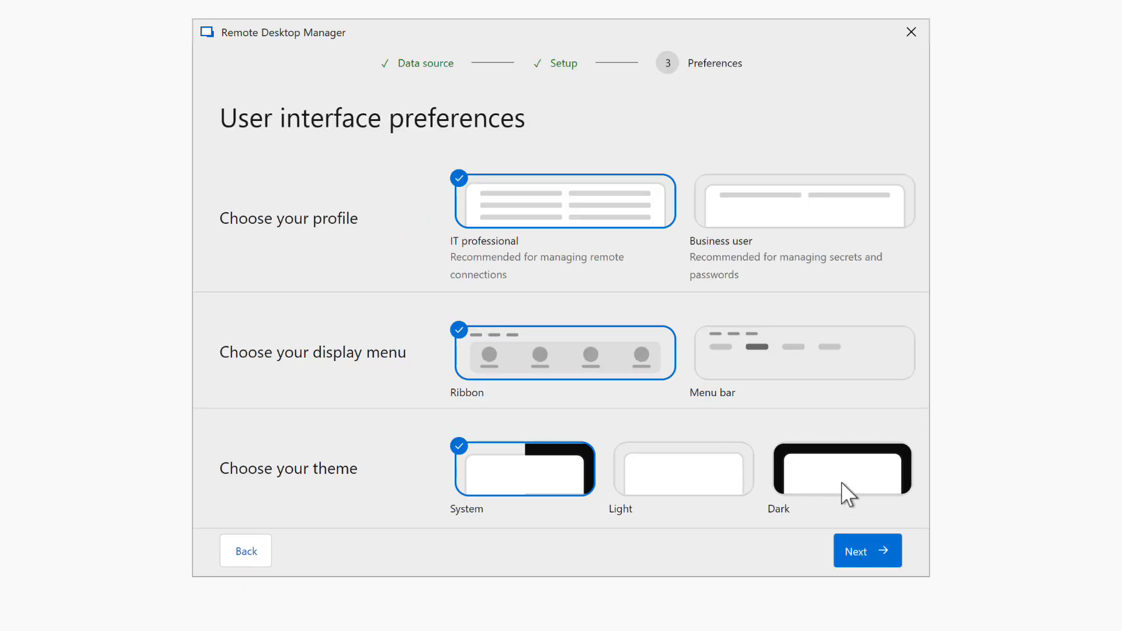
click(854, 553)
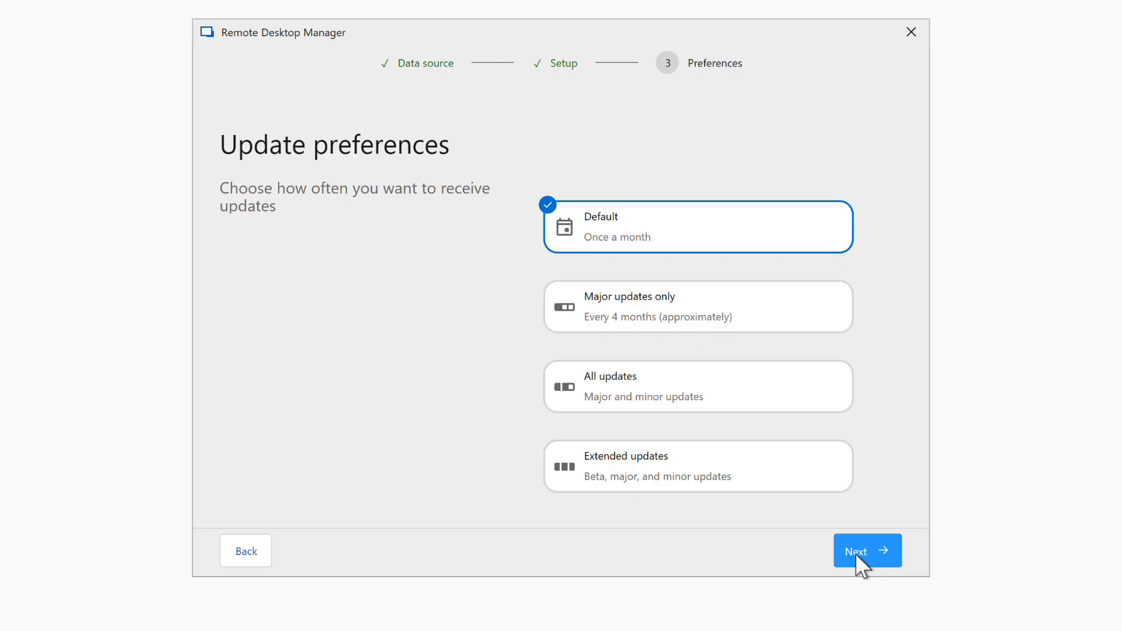
click(855, 554)
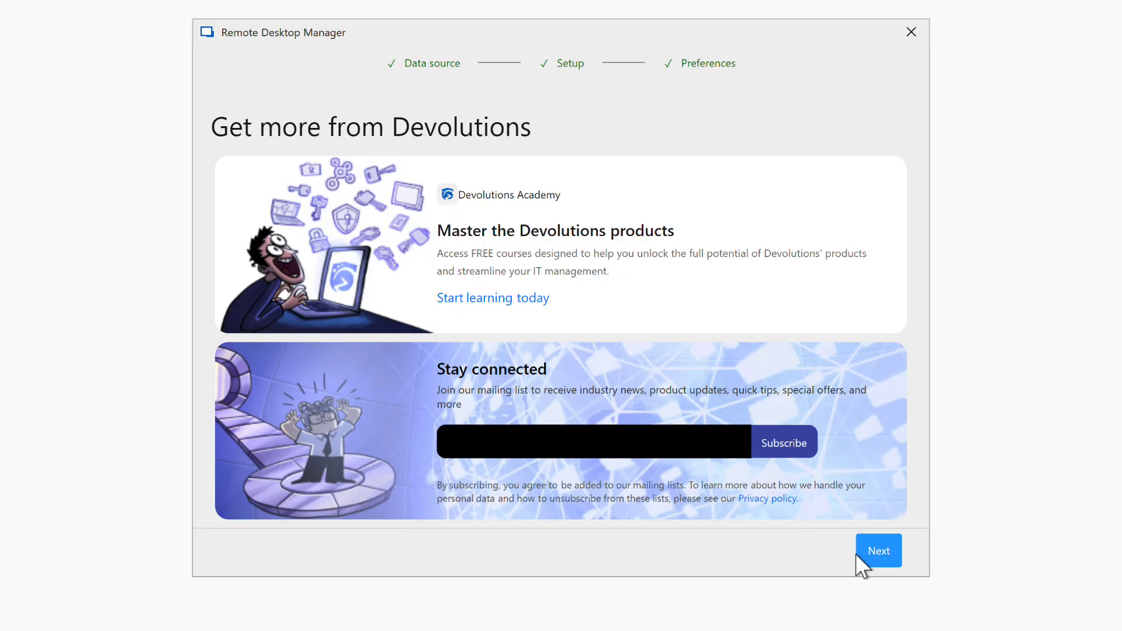
click(879, 552)
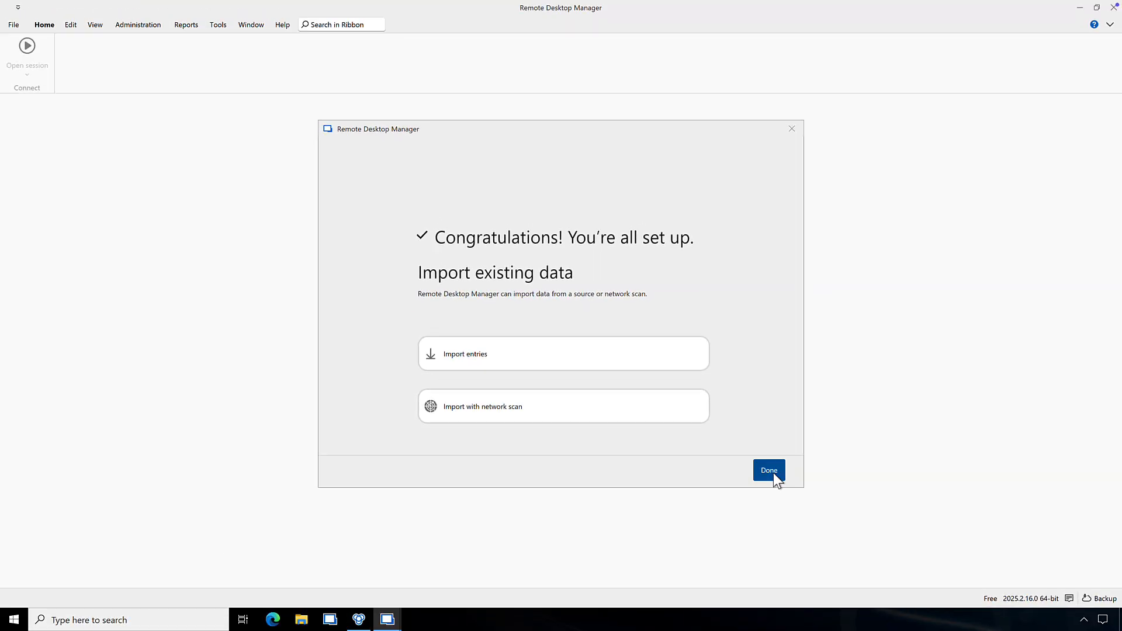
- Close the setup wizard, switch to the Windjammer Service Desk vault and start a new entry
click(769, 471)
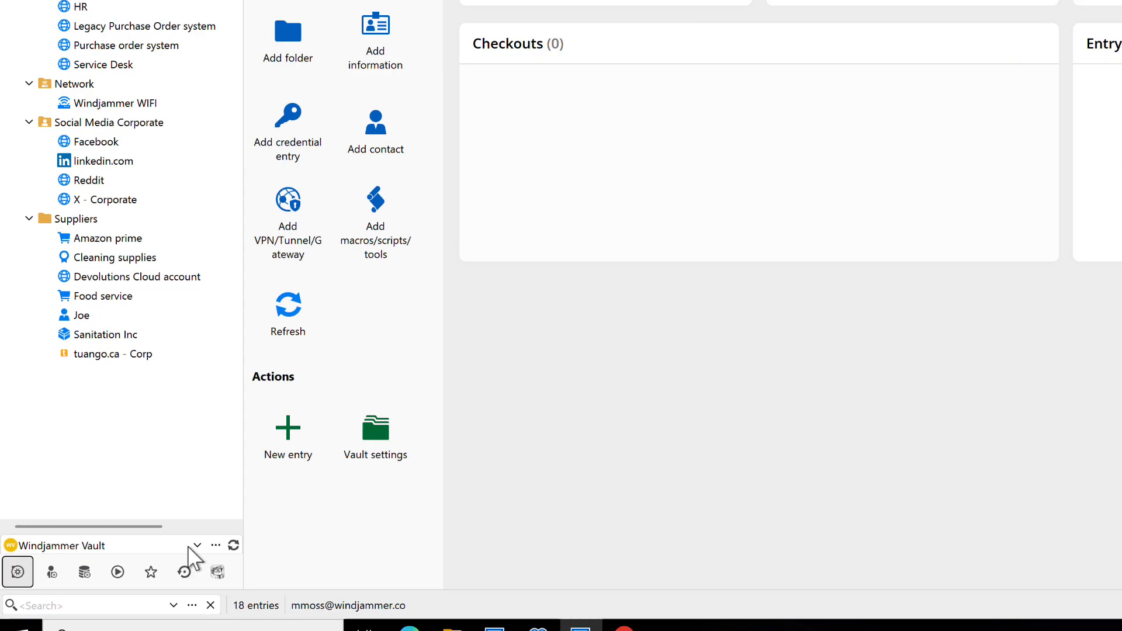
click(129, 558)
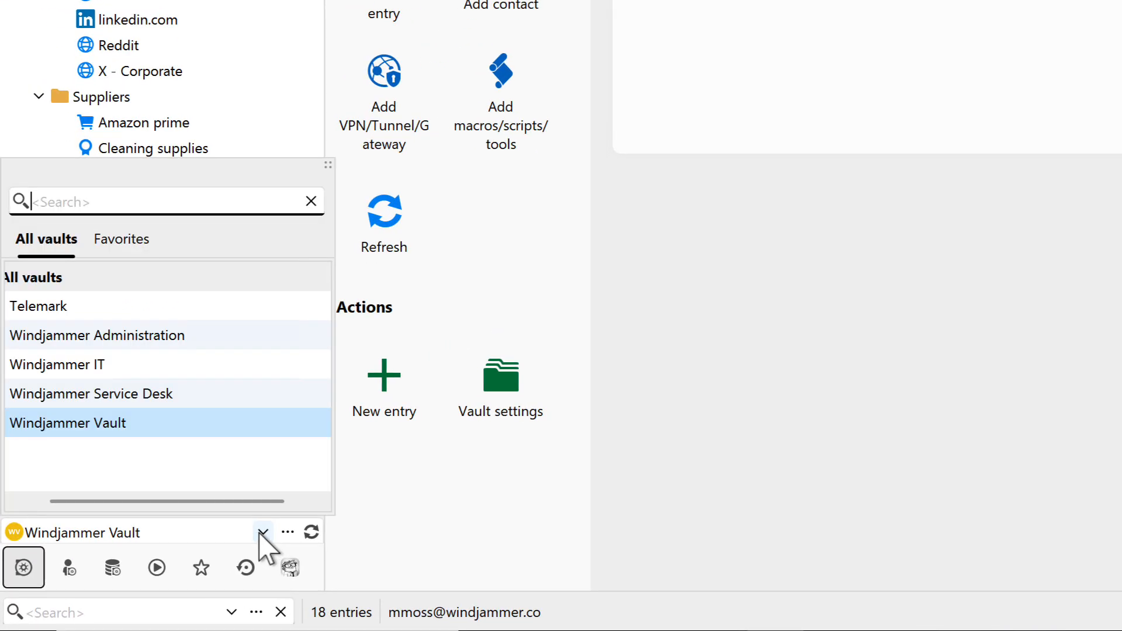
click(158, 394)
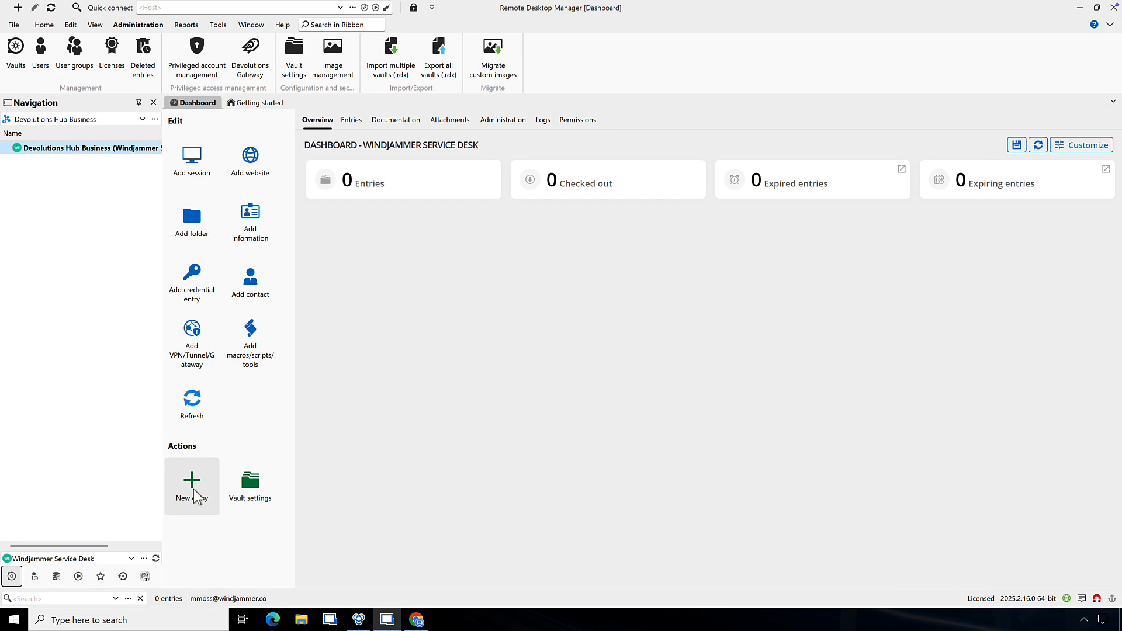
click(195, 495)
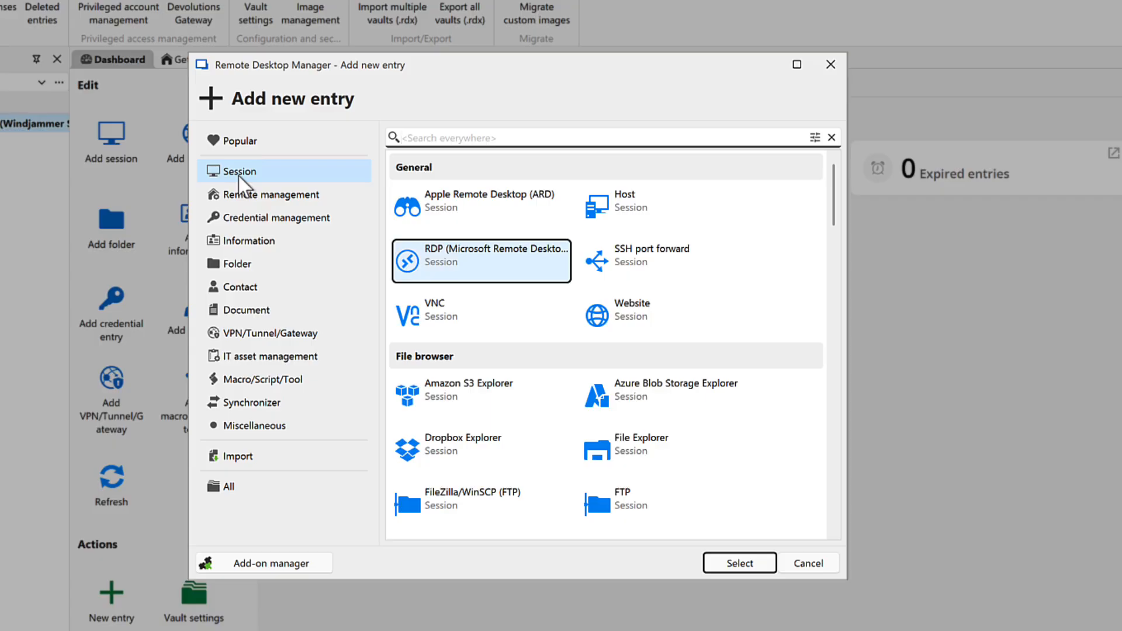
- Browse the remote management, credential, information, contact, VPN, IT asset, macro and synchronizer entry types
click(237, 196)
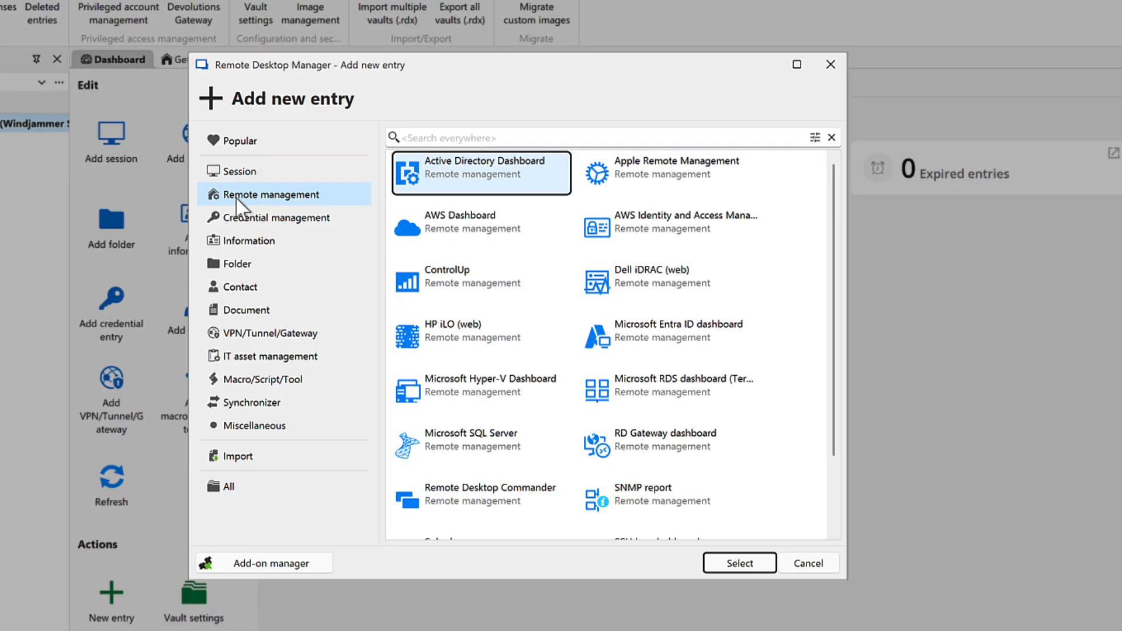
click(243, 225)
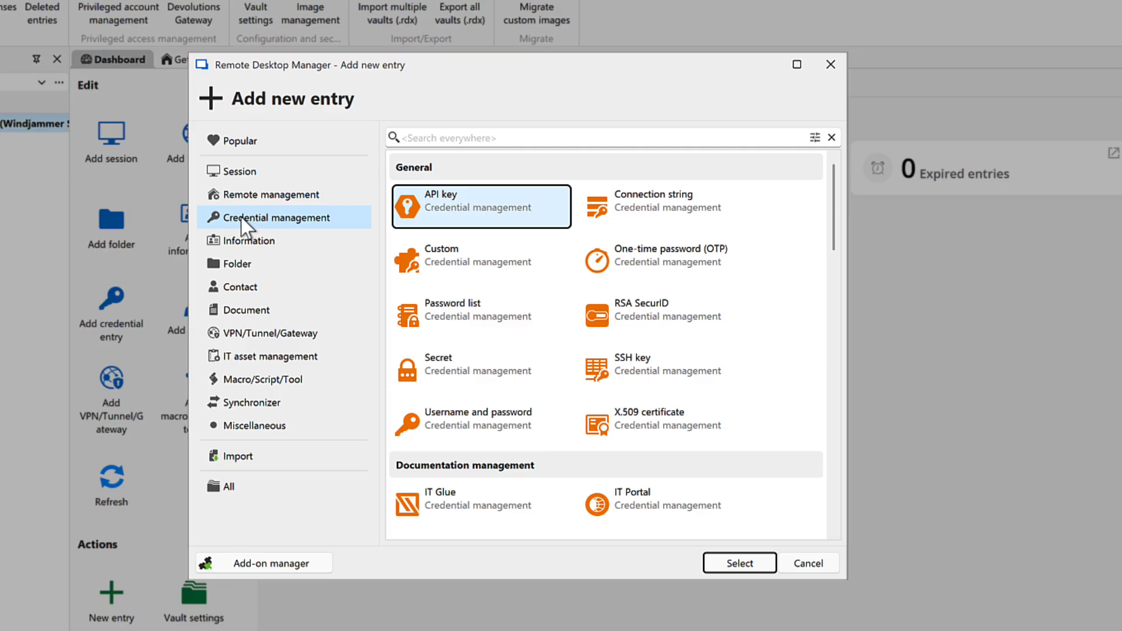
click(243, 242)
click(239, 286)
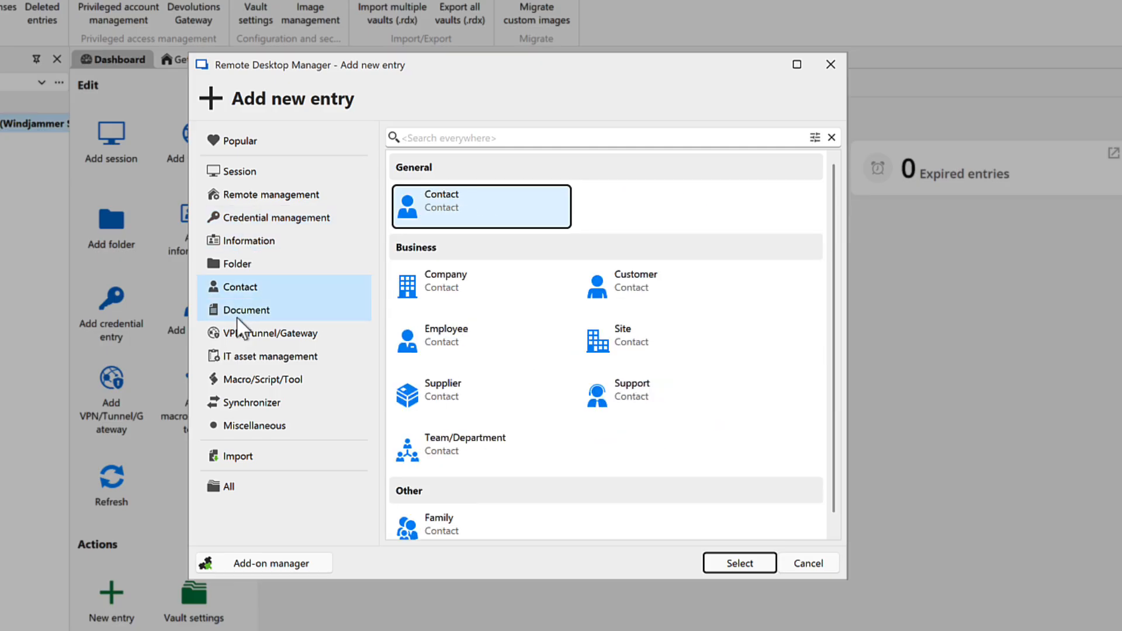
click(237, 330)
click(248, 358)
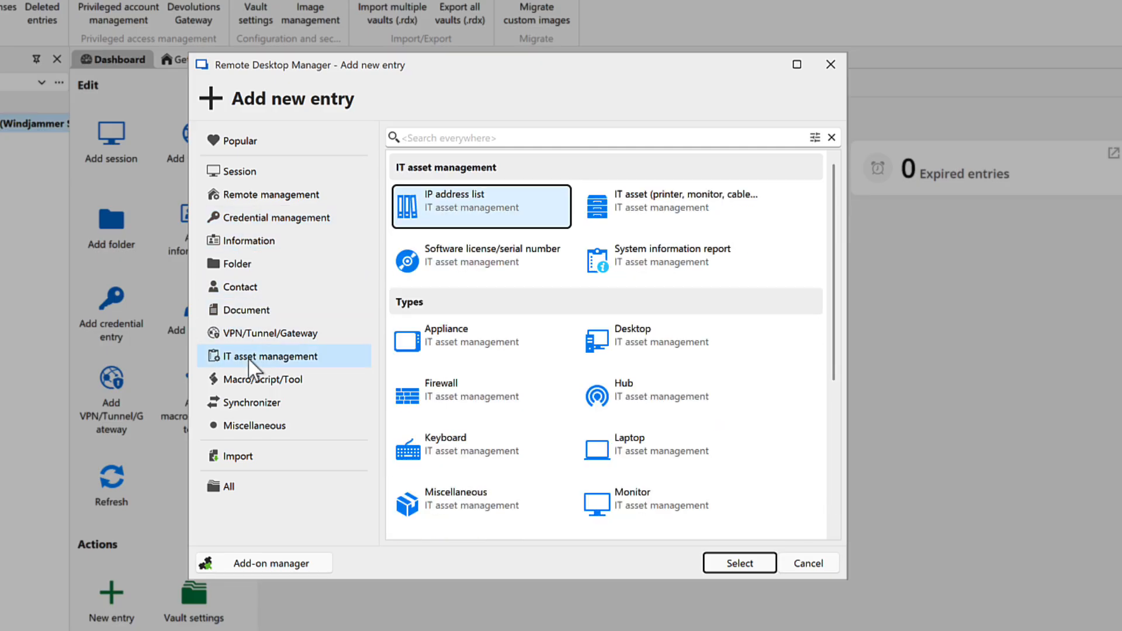
click(248, 380)
click(251, 405)
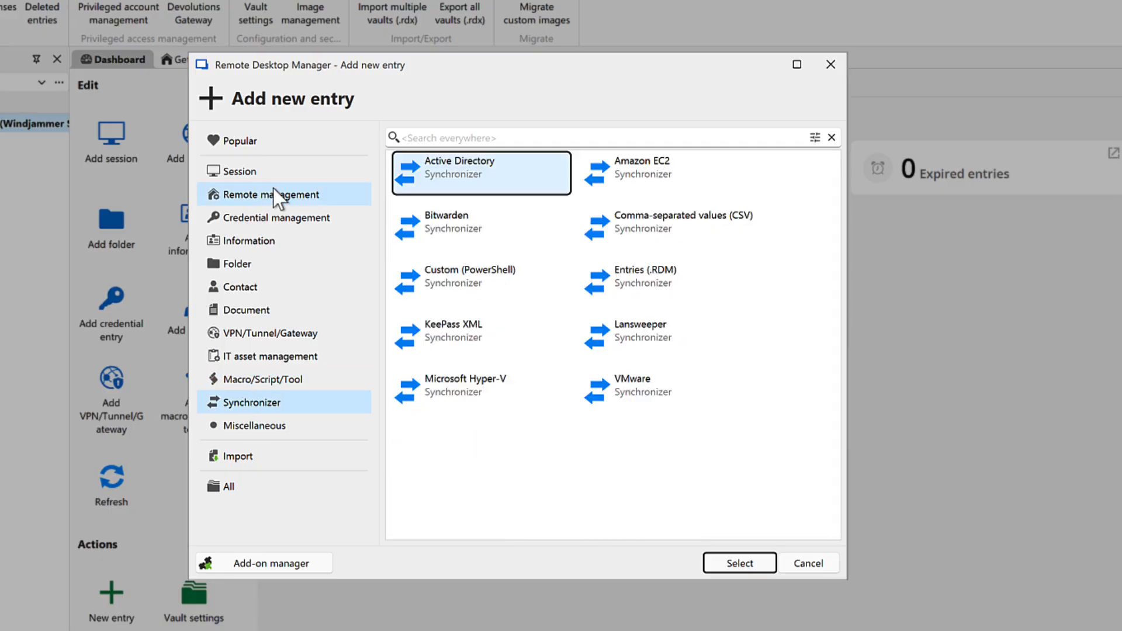
- Back in Session, choose RDP (Microsoft Remote Desktop) as the new entry type
click(265, 173)
click(432, 270)
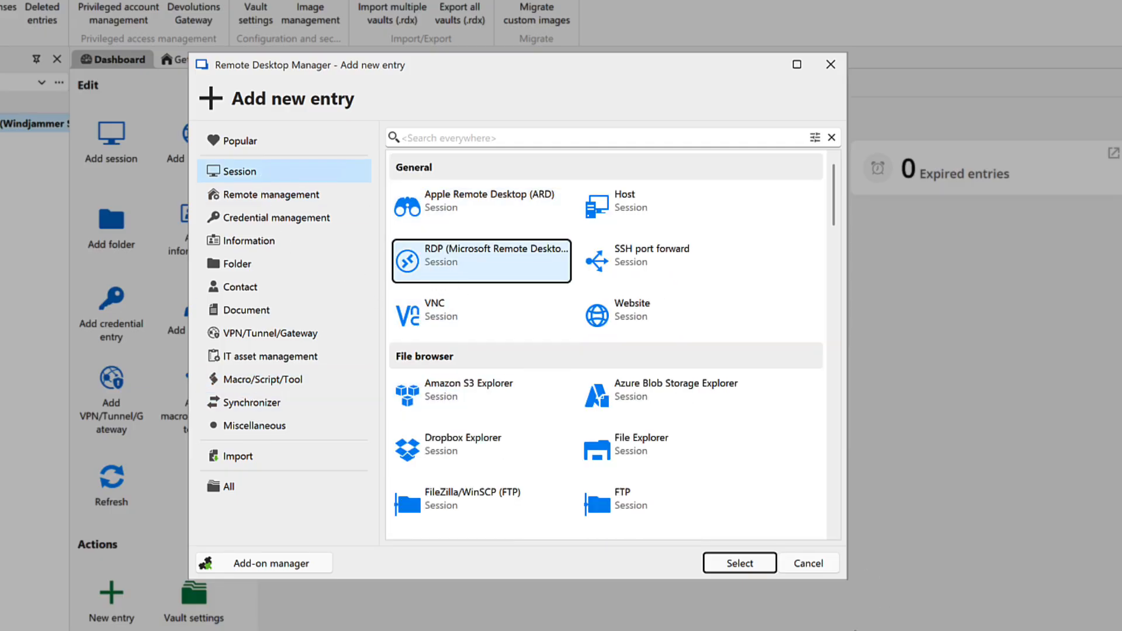
click(739, 563)
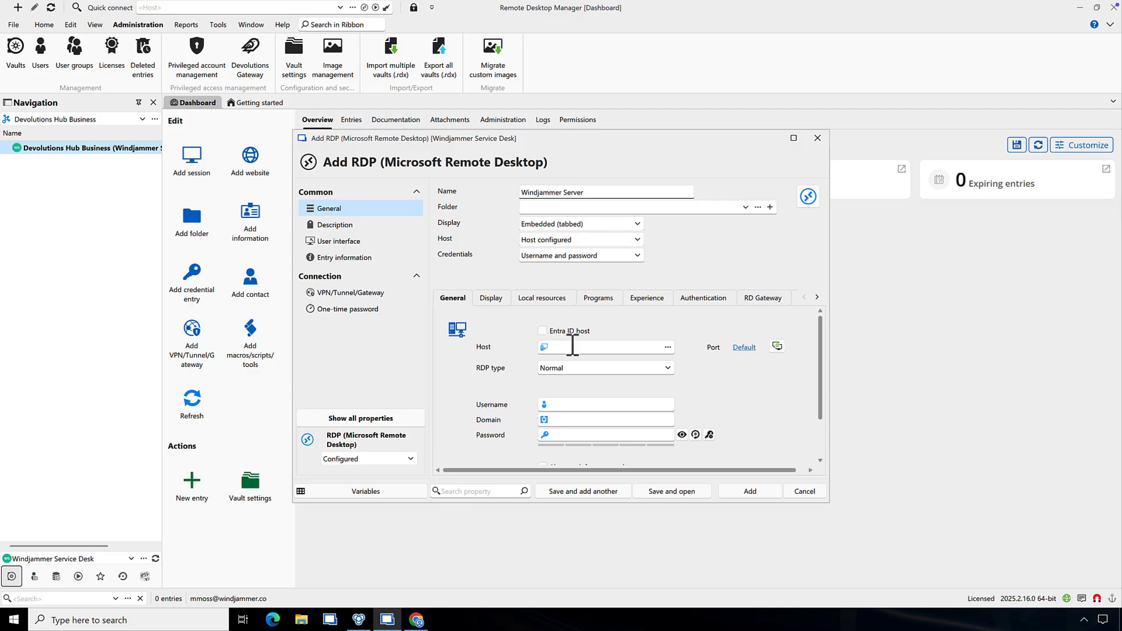
- Replace the host with vwindsrv-dvls5.windjammer.loc
click(571, 346)
drag(621, 349, 546, 354)
text(vwindsrv-dvls5.windjammer.loc)
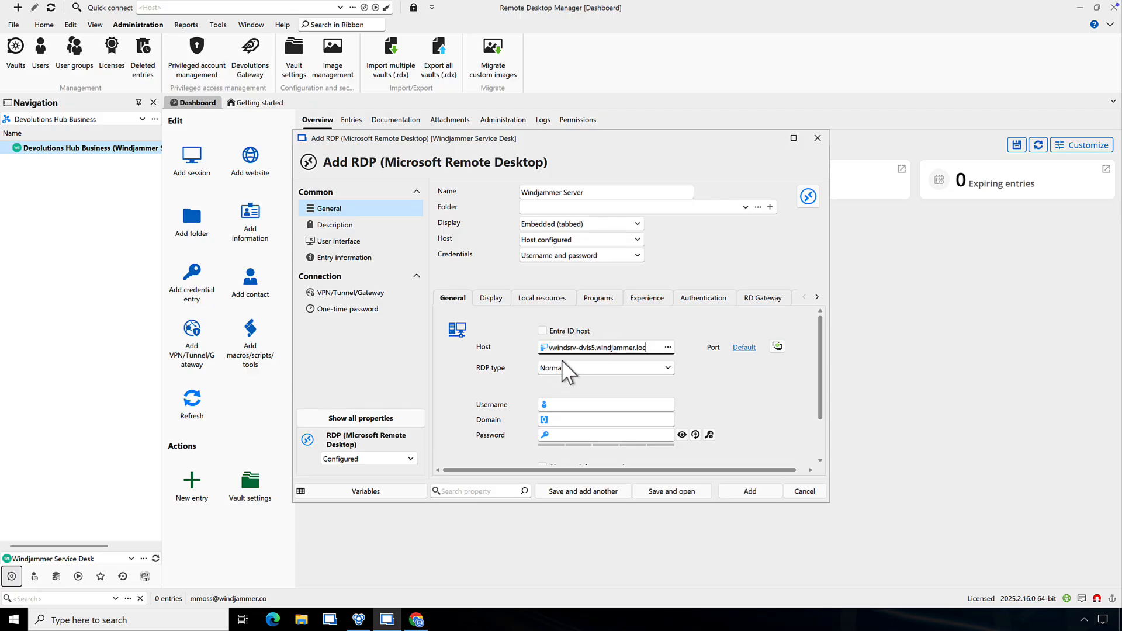
- Enter the username, domain windjammer.loc and password, save the entry, and open a session
click(574, 407)
text(david)
key(Tab)
text(windjammer.loc)
key(Tab)
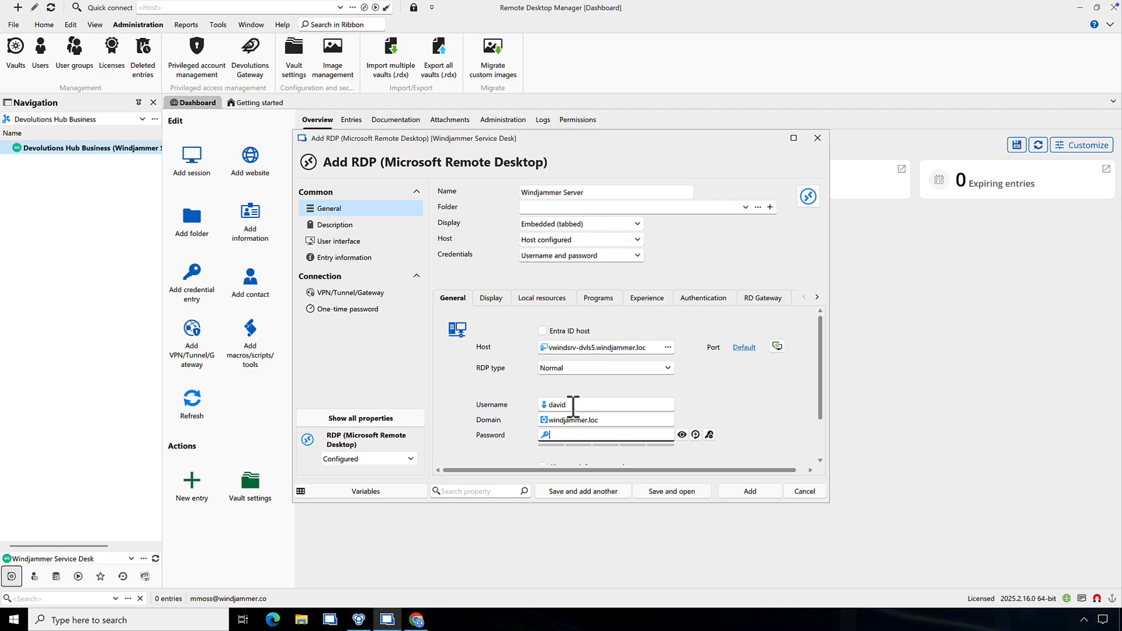
text(******)
click(750, 491)
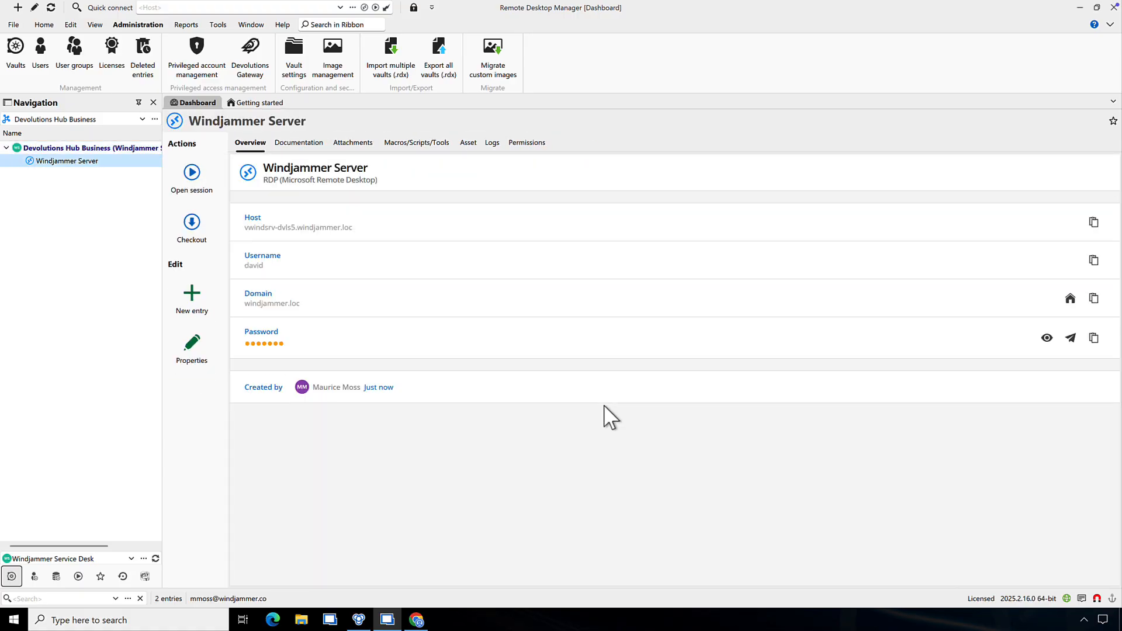
click(198, 181)
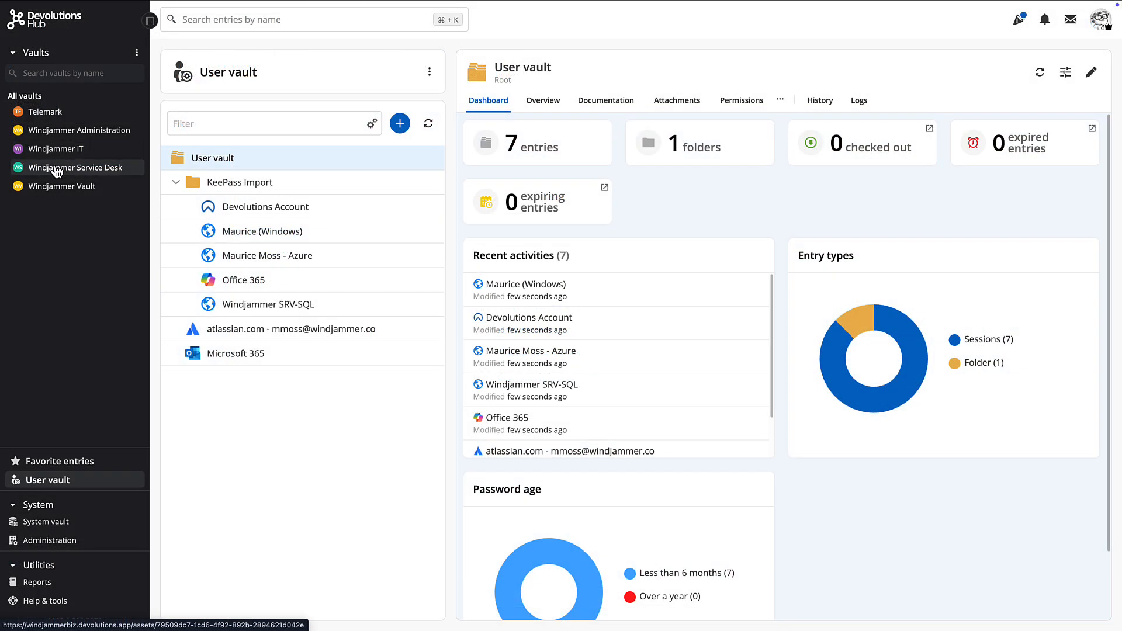
- Open Windjammer Server in the Windjammer Service Desk vault and launch it with Open in browser
click(55, 167)
click(250, 211)
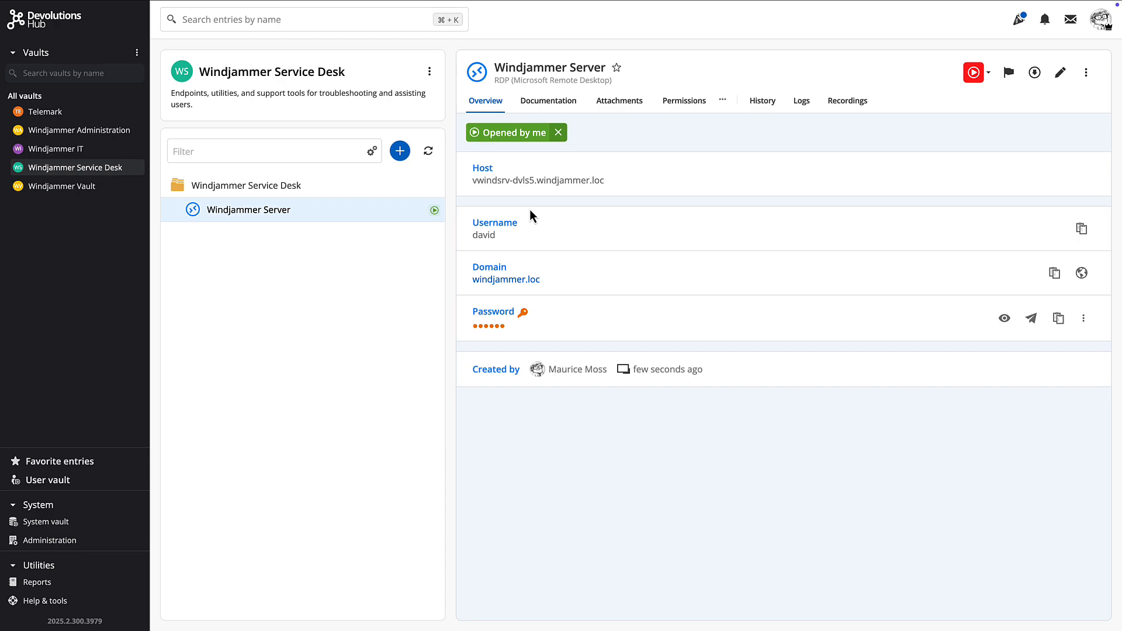
click(988, 74)
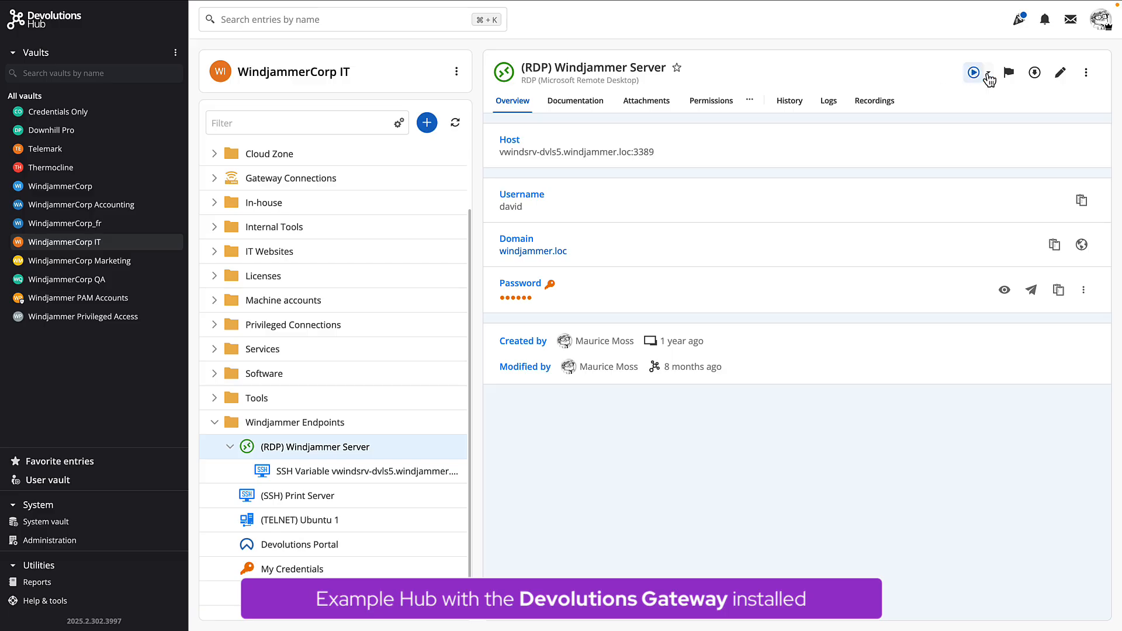
click(987, 74)
click(1007, 105)
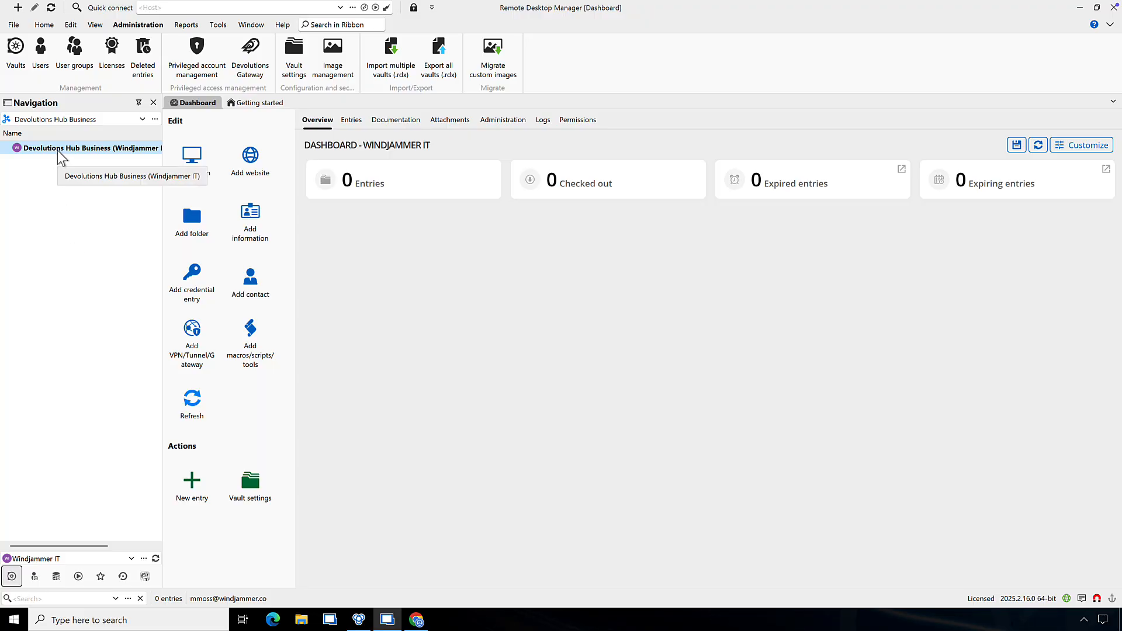
- Import Windjammer IT Full Vault.rdm into the Windjammer IT vault via Import into vault (.rdm)
right_click(58, 151)
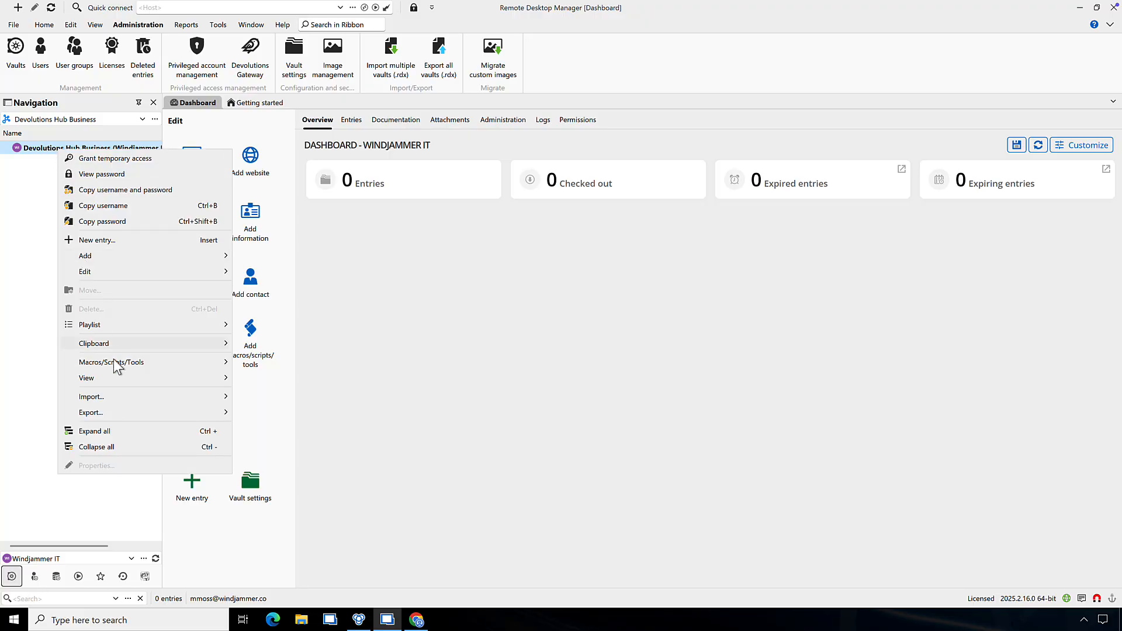
mouse_move(122, 401)
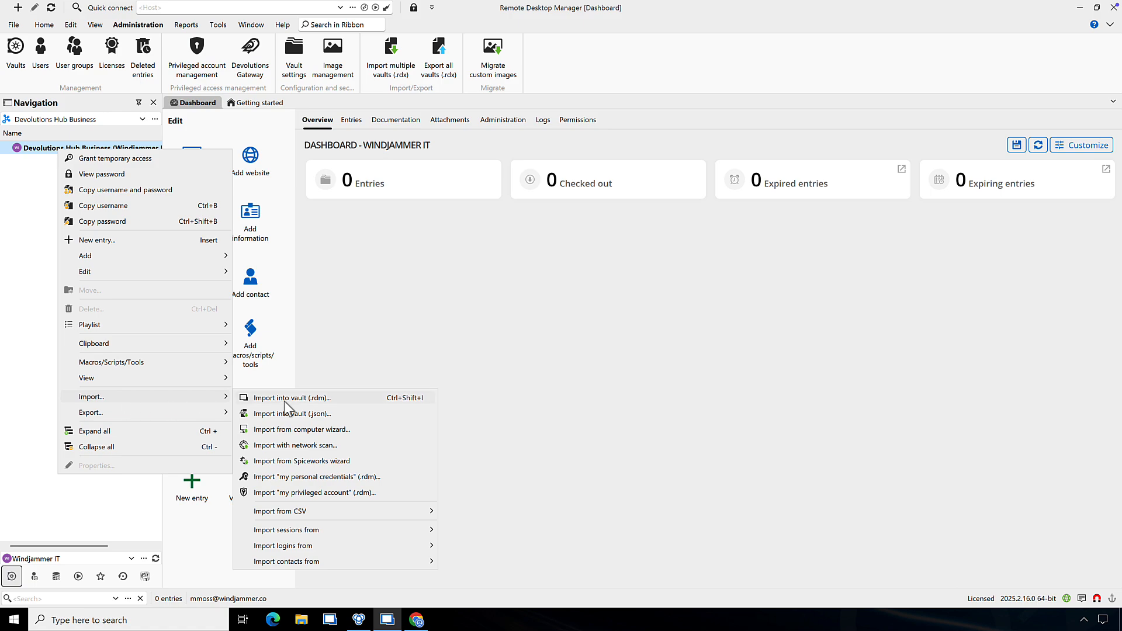
mouse_move(296, 512)
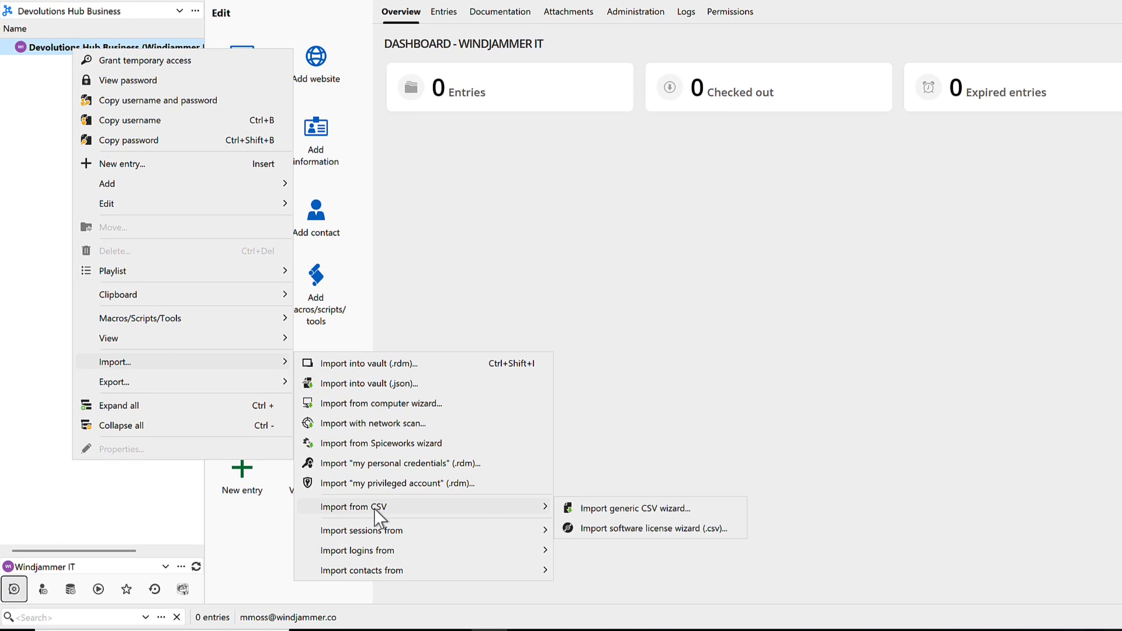
mouse_move(383, 529)
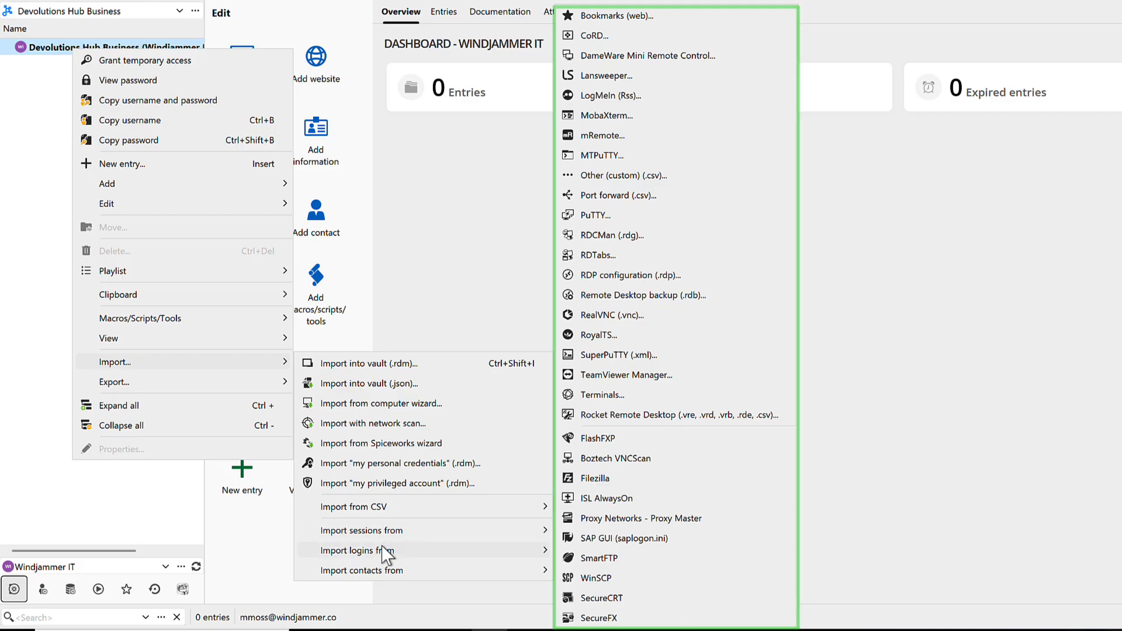
mouse_move(387, 555)
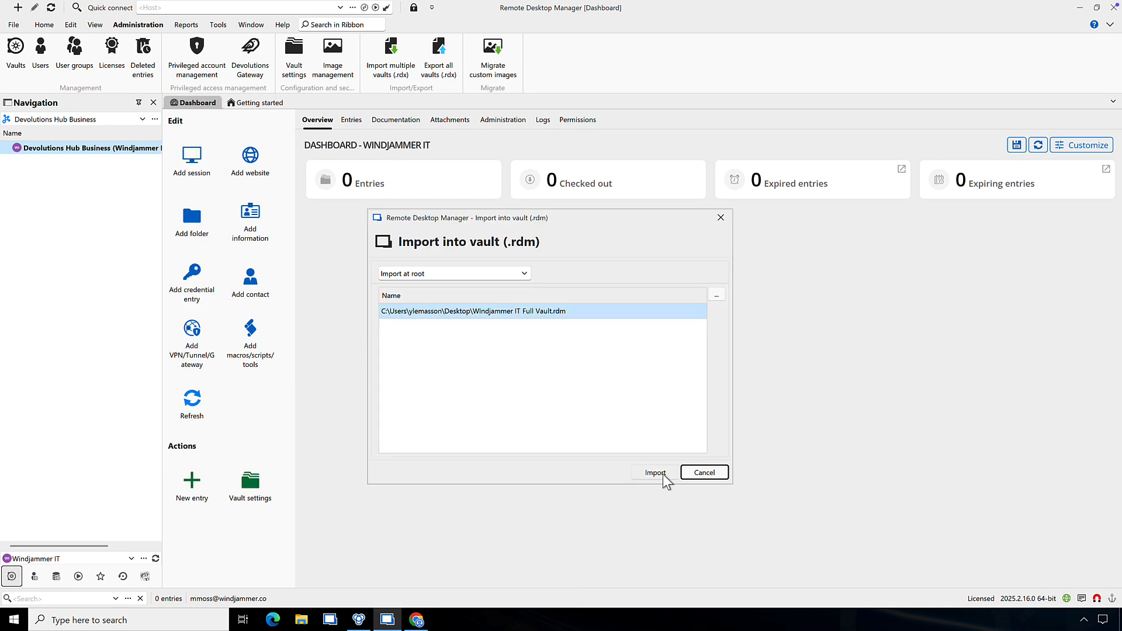
click(655, 472)
click(848, 528)
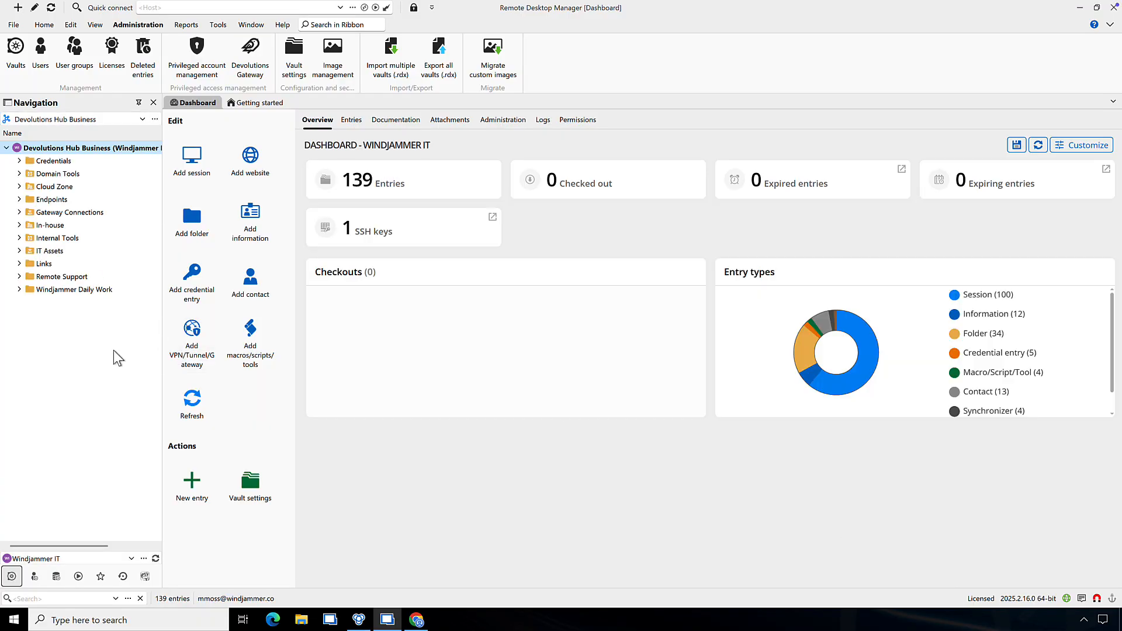
- Expand and collapse IT Assets, then expand the Windjammer Daily Work folder
click(19, 251)
click(19, 251)
click(19, 289)
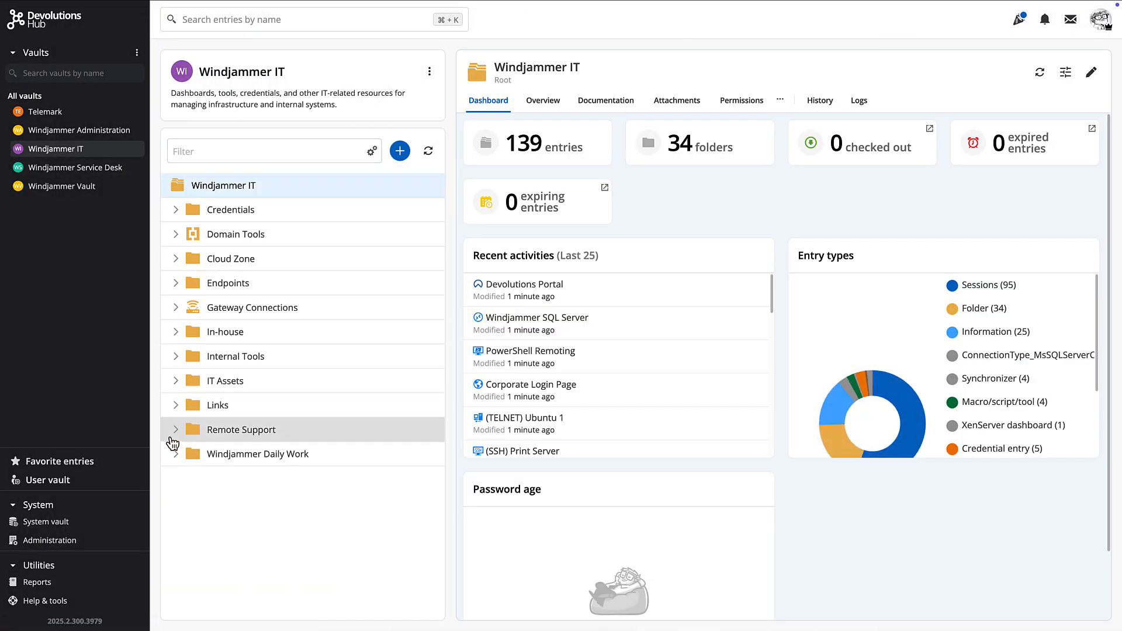
- Expand the Windjammer Daily Work and IT Assets folders in the Windjammer IT vault tree
click(176, 458)
scroll(345, 426, down, 2)
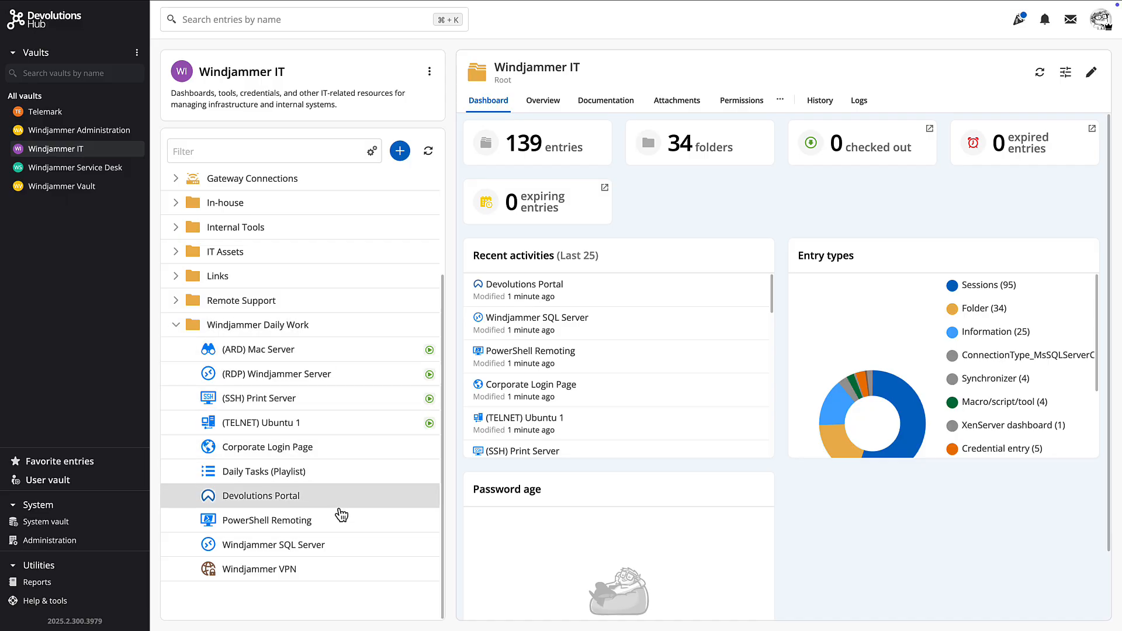
scroll(321, 309, up, 1)
click(182, 259)
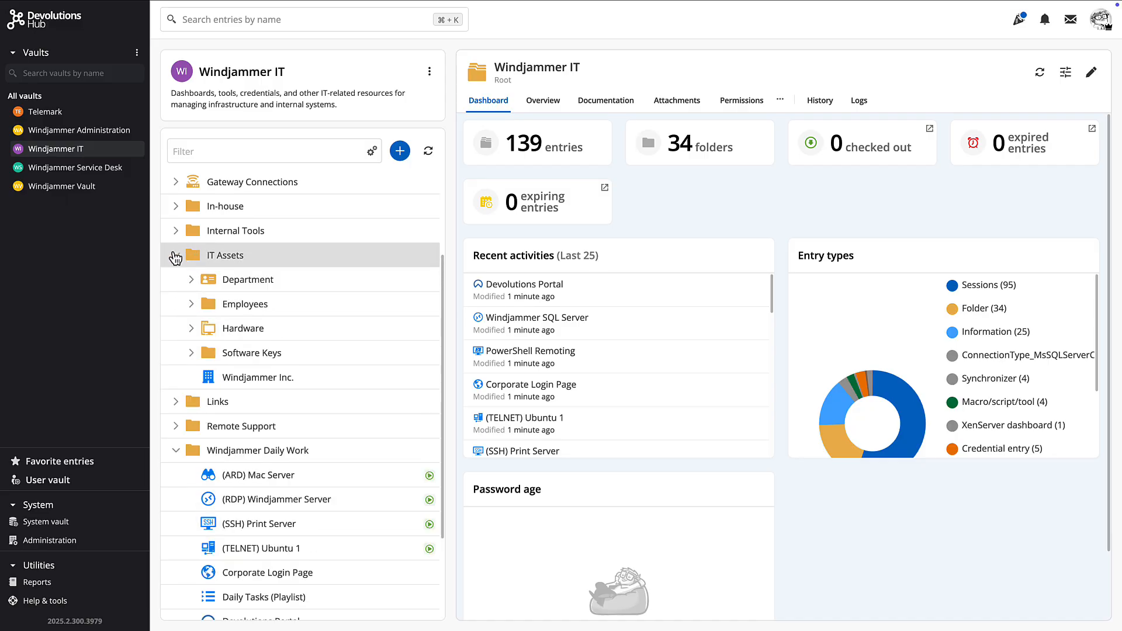
scroll(251, 254, up, 3)
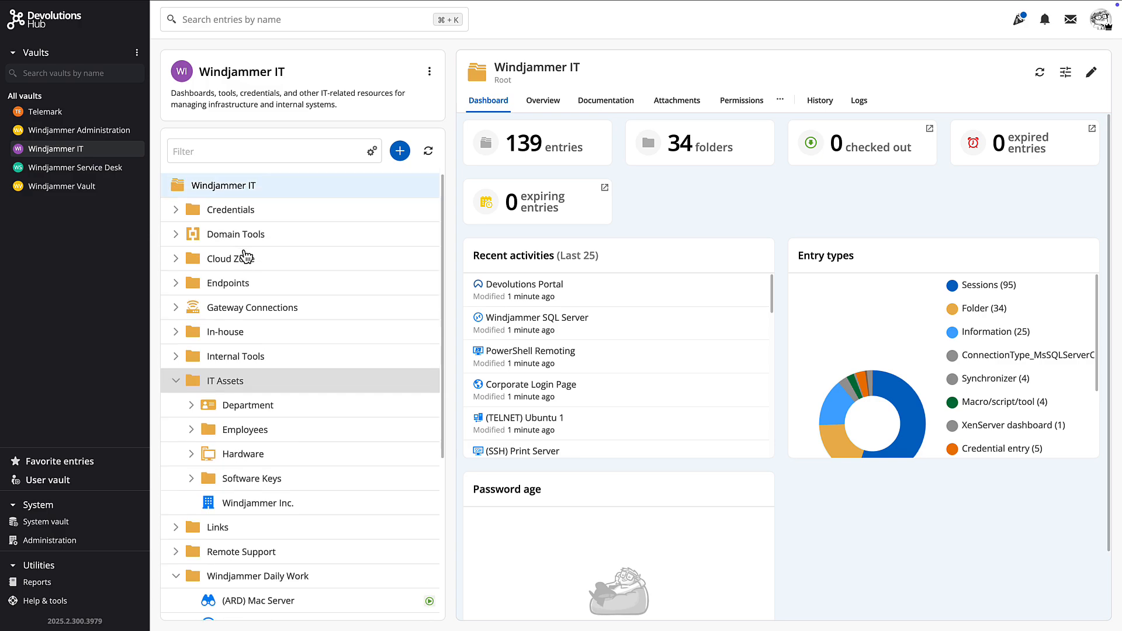